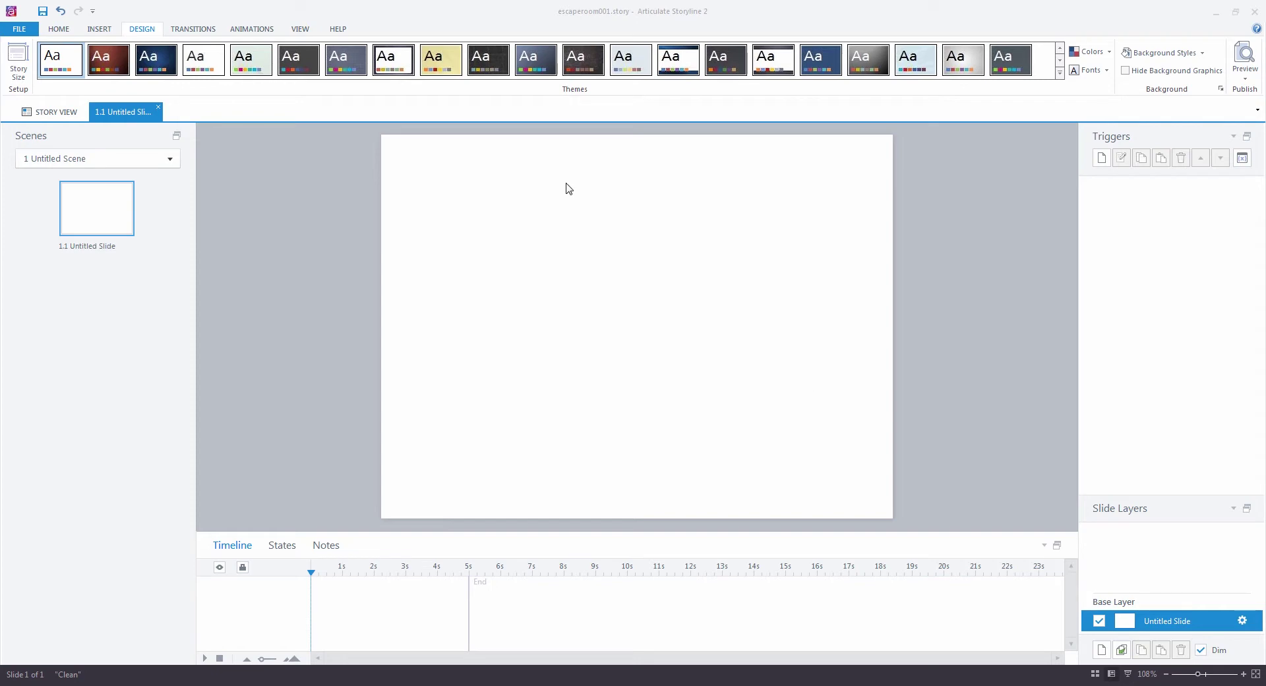
Draw a standard horizontal slider, Slider1, across the middle of the blank slide.
{"action": "left_click", "coordinate": [99, 29]}
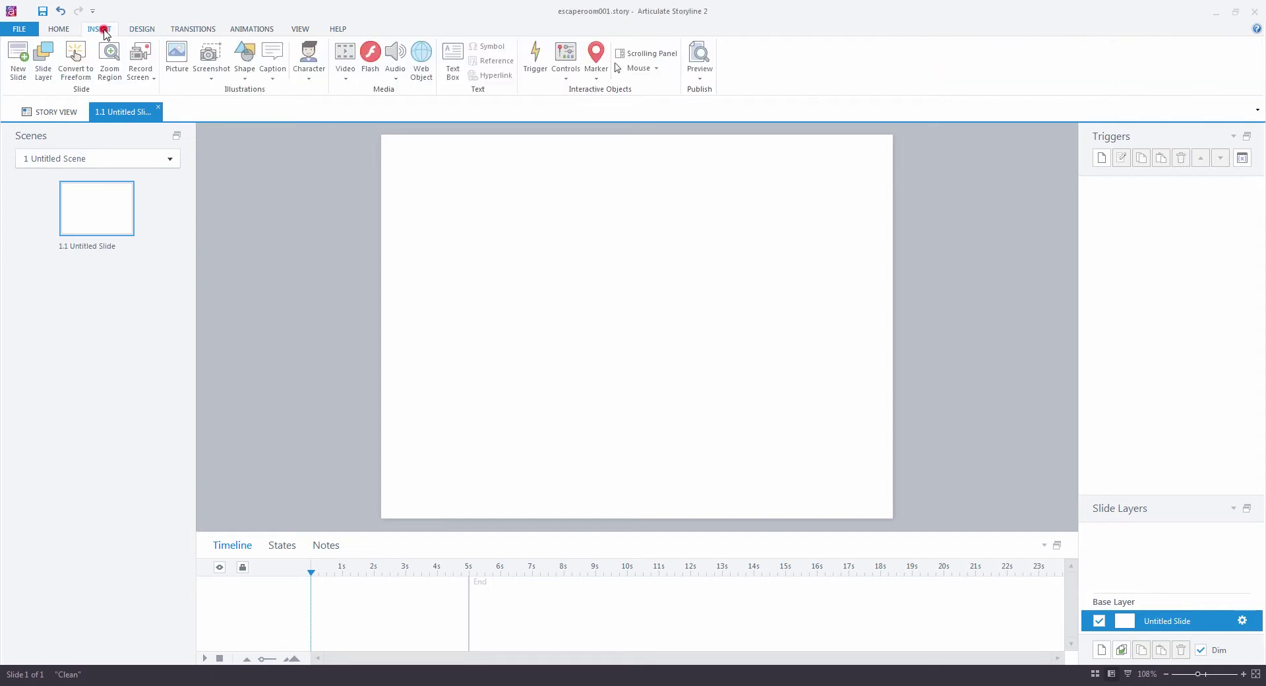
{"action": "left_click", "coordinate": [566, 84]}
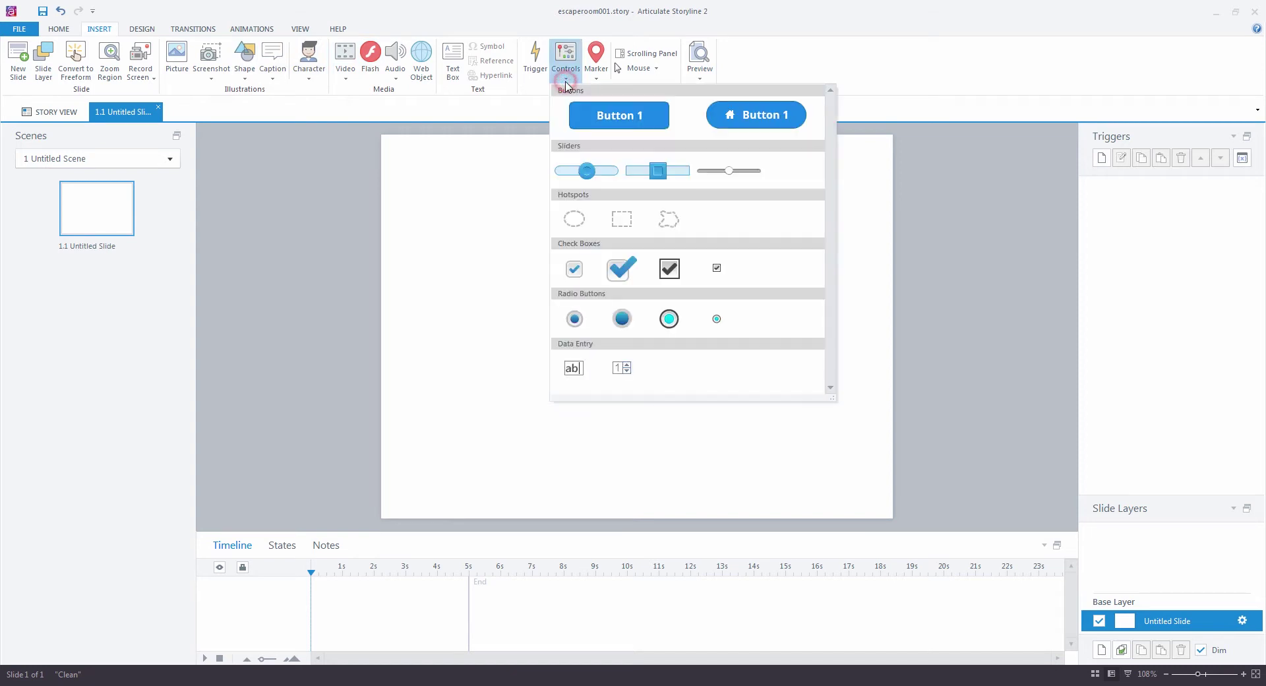
{"action": "left_click", "coordinate": [588, 173]}
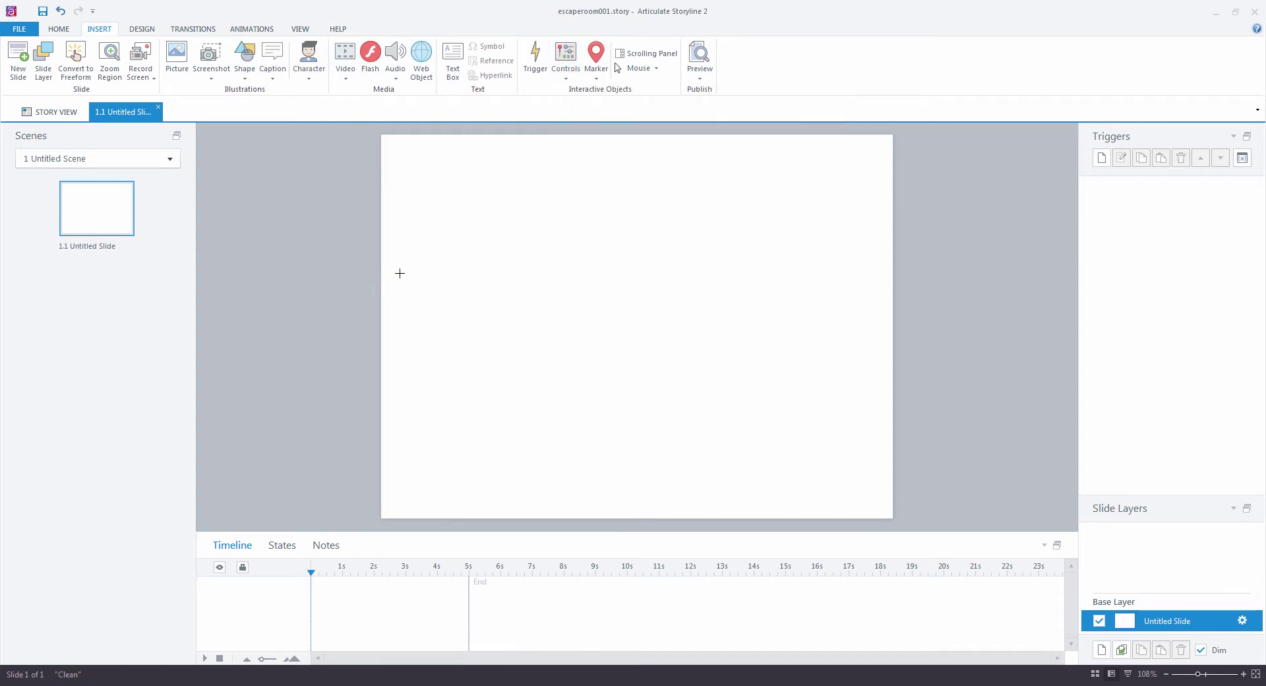
{"action": "mouse_move", "coordinate": [385, 265]}
{"action": "left_mouse_down"}
{"action": "mouse_move", "coordinate": [766, 301]}
{"action": "mouse_move", "coordinate": [860, 338]}
{"action": "mouse_move", "coordinate": [894, 336]}
{"action": "left_mouse_up"}
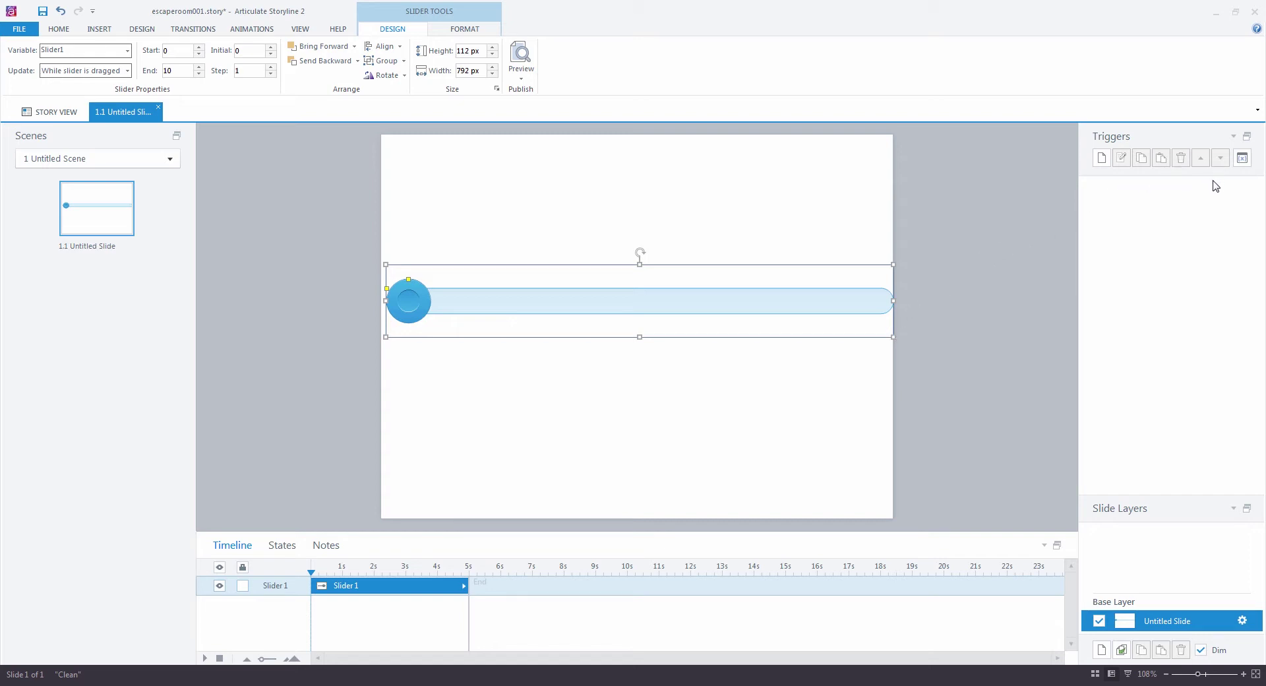
{"action": "left_click", "coordinate": [1243, 160]}
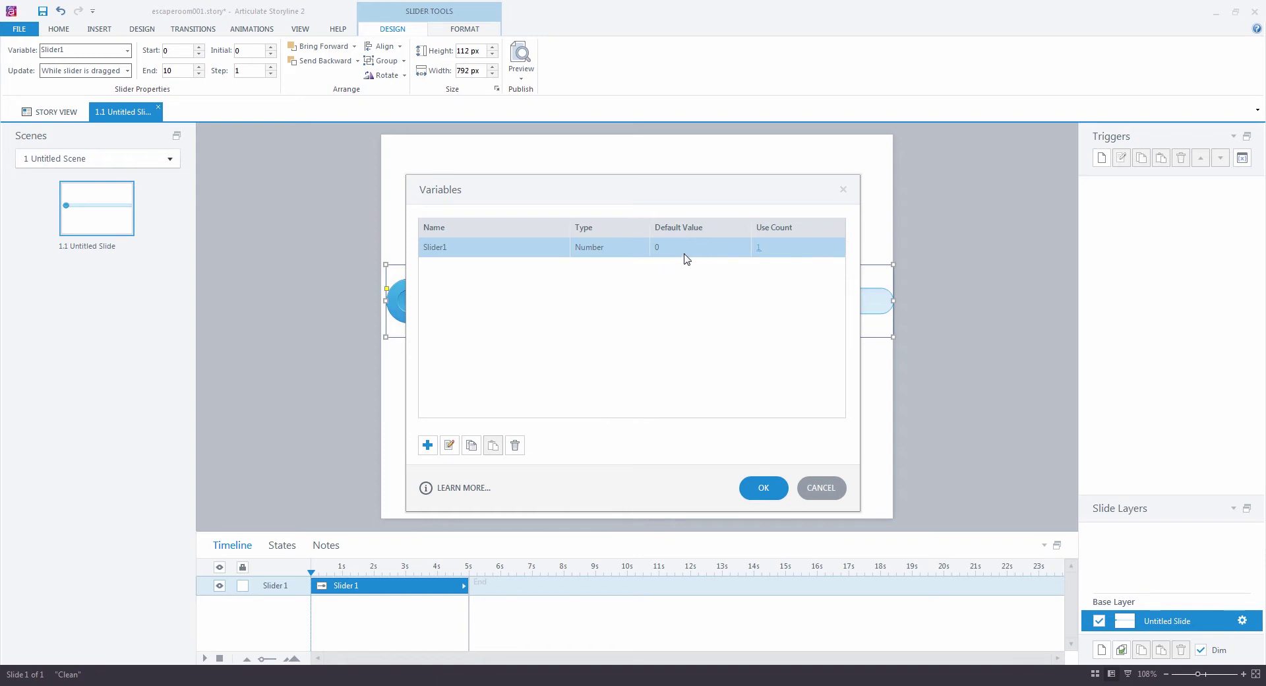
{"action": "left_click", "coordinate": [763, 487]}
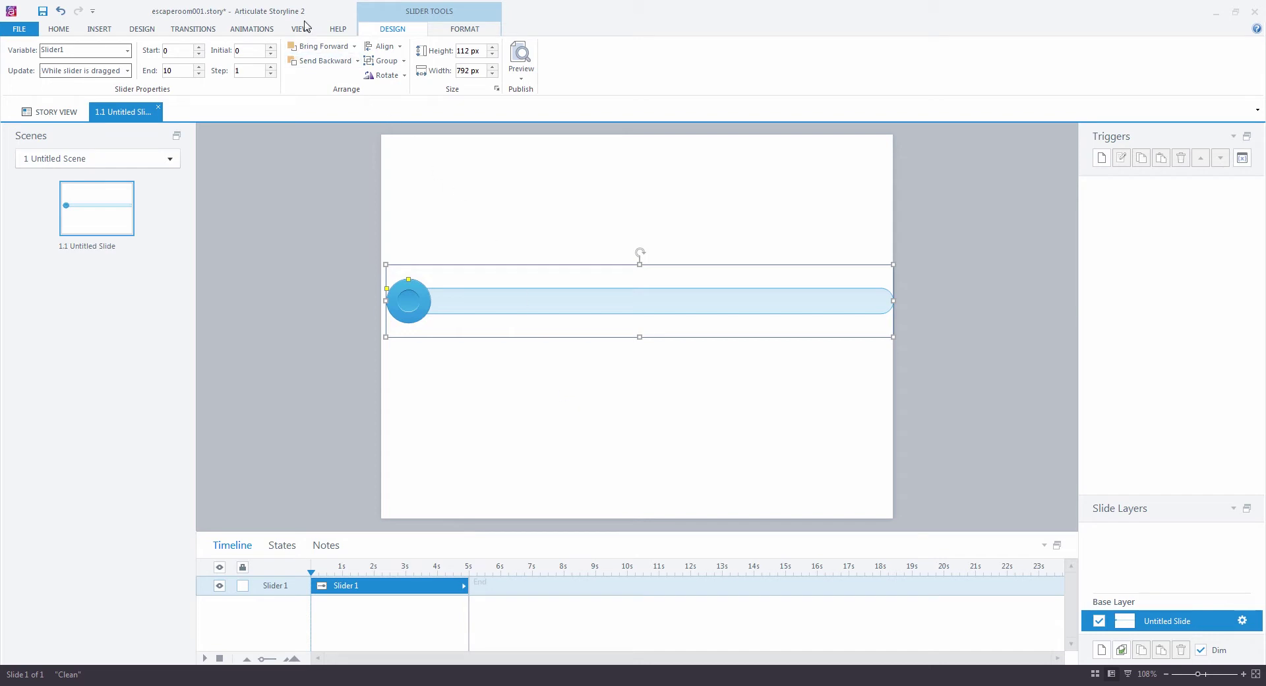
Zoom the slide view to 33%.
{"action": "left_click", "coordinate": [304, 27]}
{"action": "left_click", "coordinate": [230, 56]}
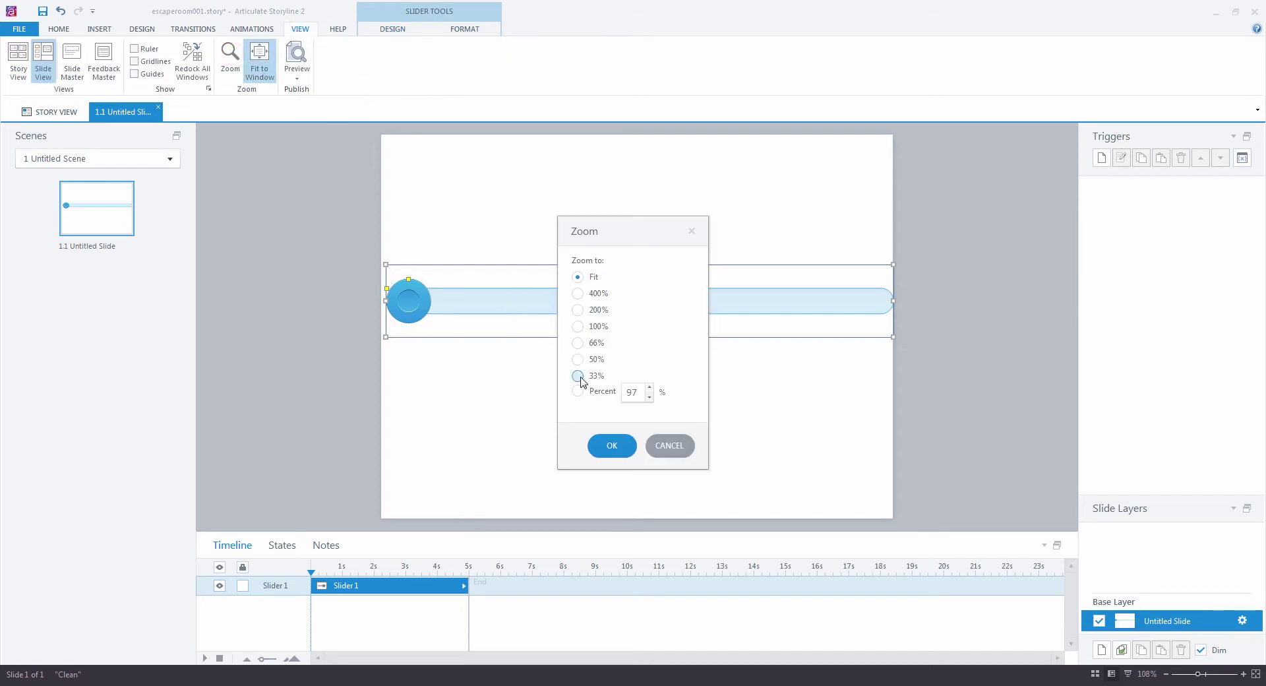
{"action": "left_click", "coordinate": [577, 376]}
{"action": "left_click", "coordinate": [602, 439]}
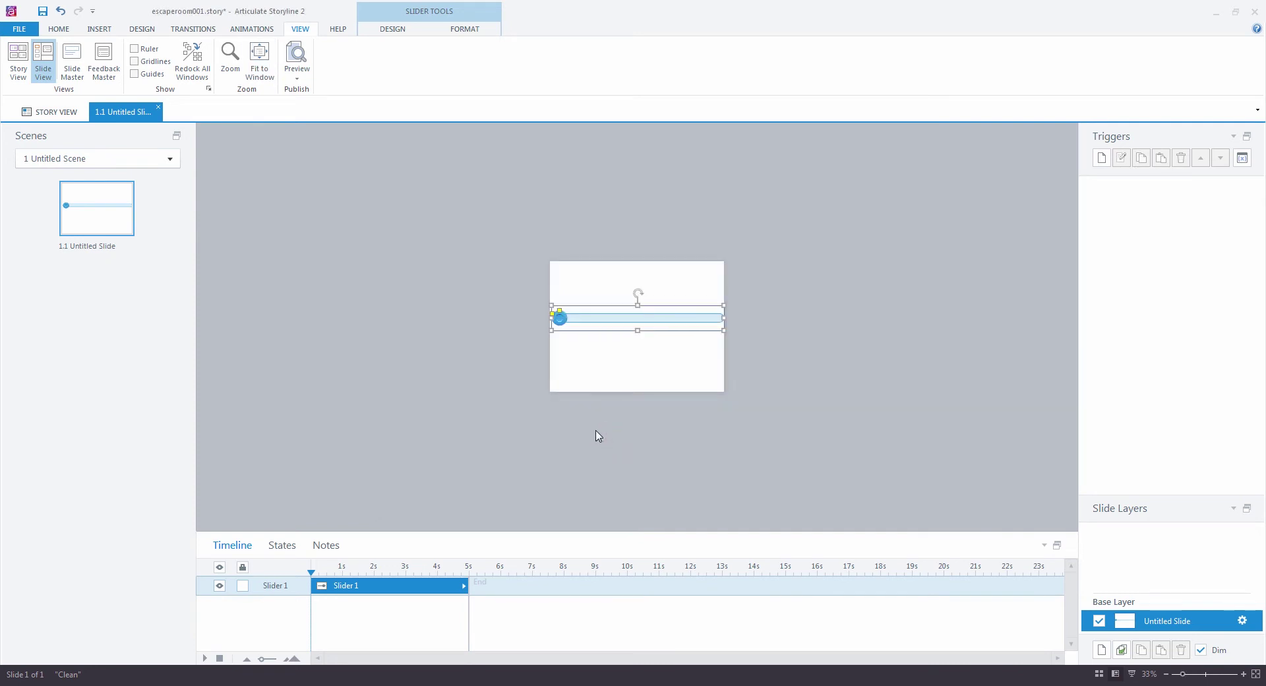
Enlarge Slider1 to 4024 × 656 px and center it vertically over the slide.
{"action": "left_click", "coordinate": [589, 318]}
{"action": "left_click", "coordinate": [474, 30]}
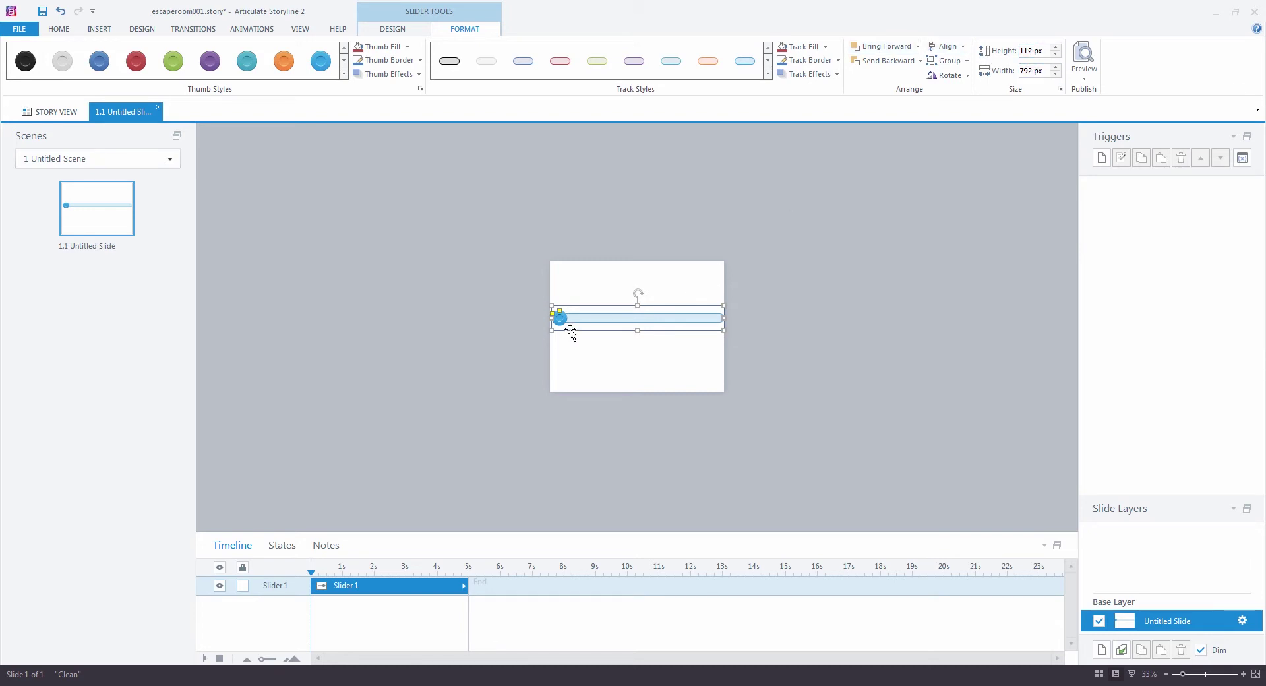
{"action": "left_click_drag", "start_coordinate": [567, 330], "coordinate": [209, 391]}
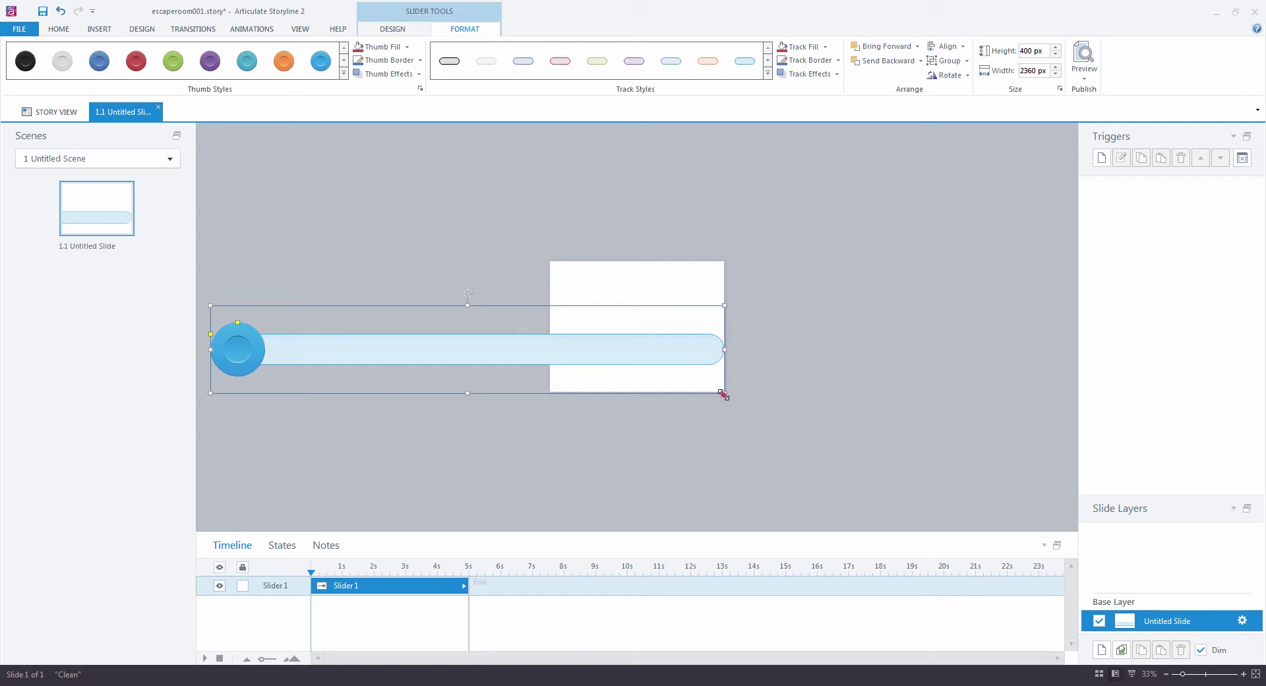
{"action": "left_click_drag", "start_coordinate": [722, 395], "coordinate": [1087, 449]}
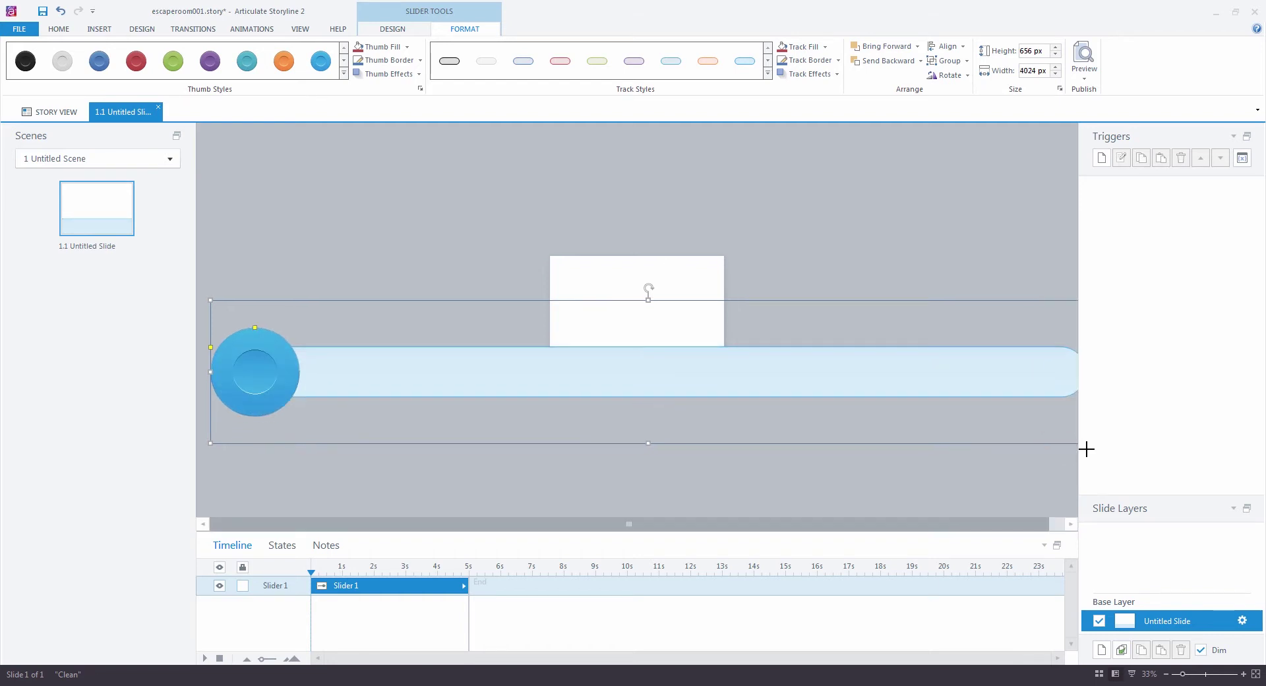
{"action": "left_click_drag", "start_coordinate": [709, 370], "coordinate": [707, 317]}
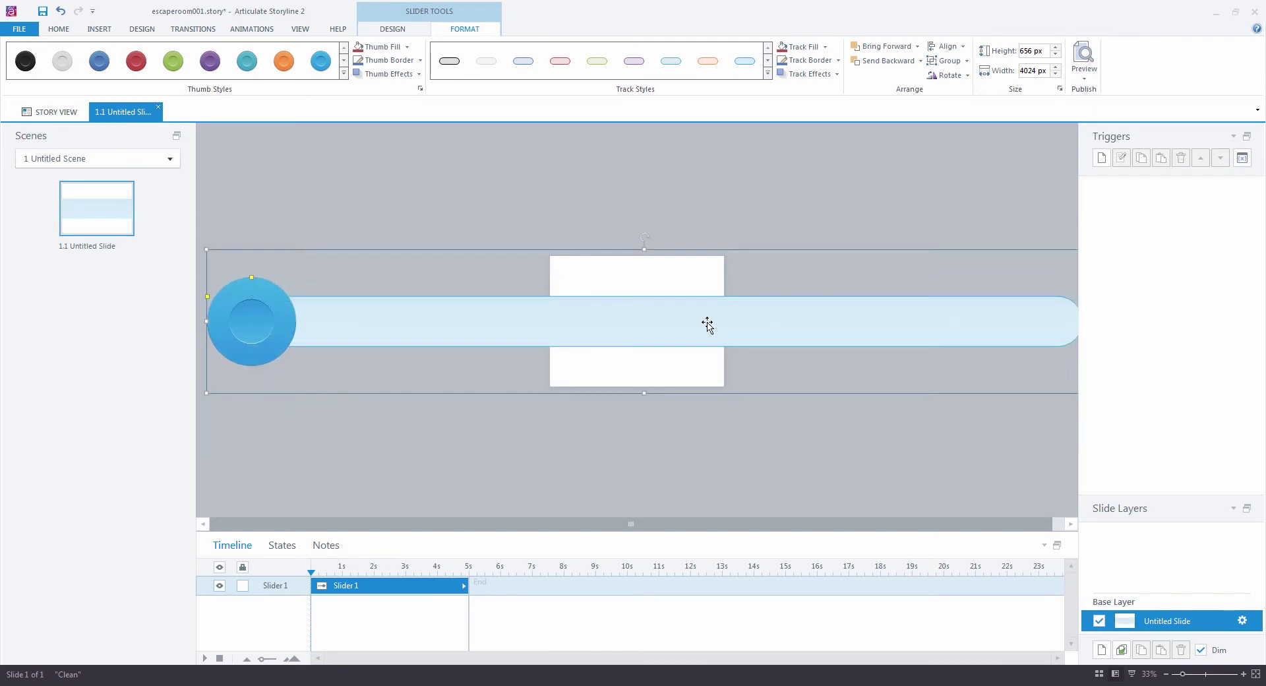
Change Slider1's End value from 10 to 300, keeping step 1 and initial value 0.
{"action": "left_click", "coordinate": [236, 323]}
{"action": "left_click_drag", "start_coordinate": [288, 332], "coordinate": [174, 329]}
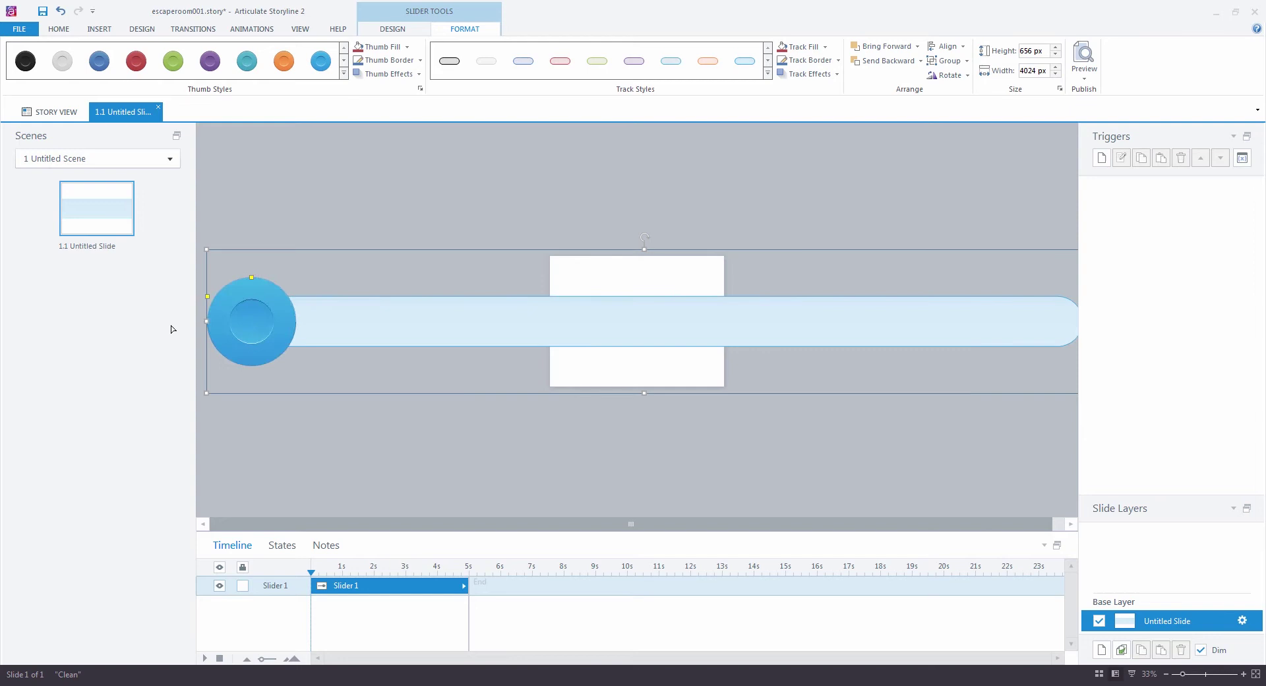
{"action": "left_click", "coordinate": [393, 29]}
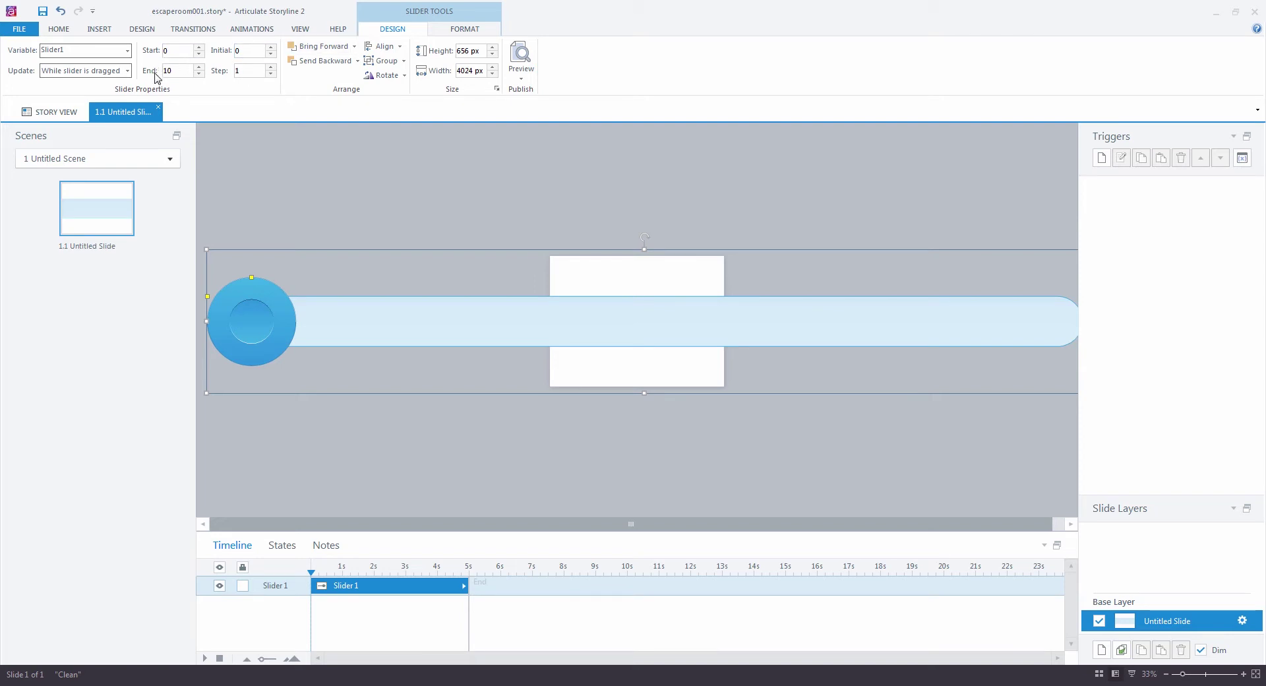
{"action": "left_click_drag", "start_coordinate": [174, 70], "coordinate": [150, 75]}
{"action": "type", "text": "300"}
{"action": "key", "text": "Return"}
{"action": "left_click_drag", "start_coordinate": [252, 323], "coordinate": [213, 335]}
Set the slider track to No Fill and No Outline so only the thumb shows.
{"action": "left_click", "coordinate": [474, 34]}
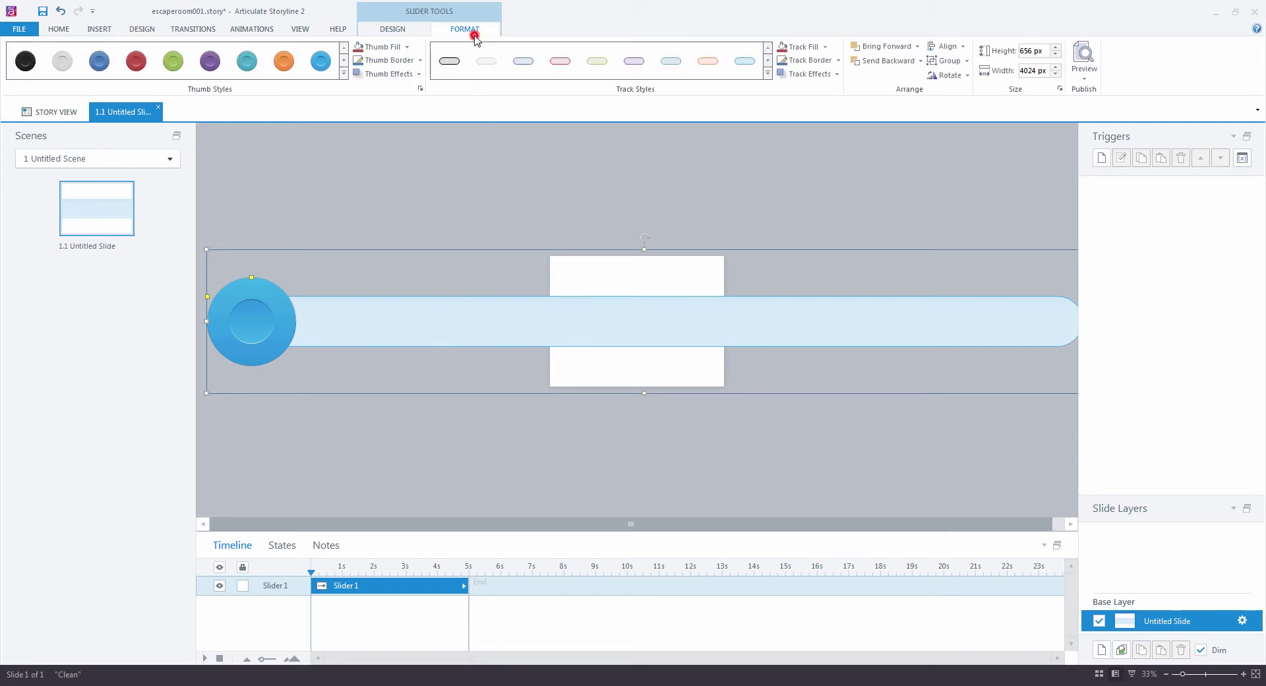
{"action": "left_click", "coordinate": [825, 47]}
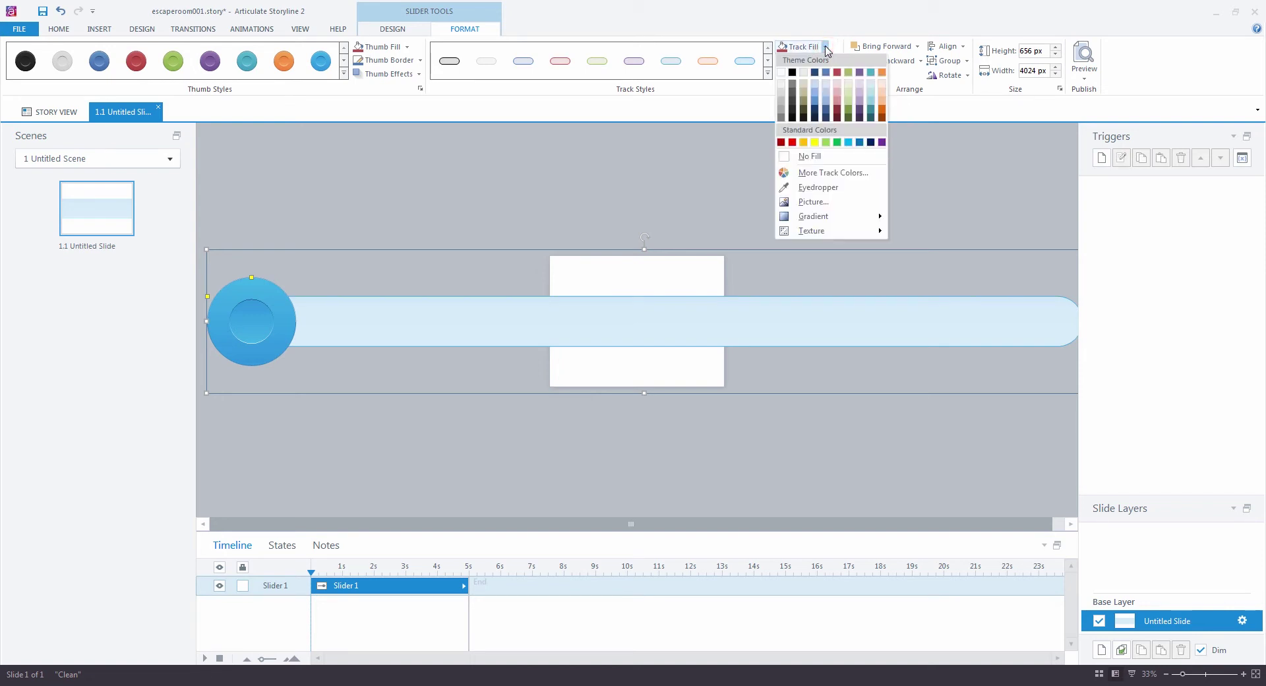
{"action": "left_click", "coordinate": [842, 156]}
{"action": "left_click", "coordinate": [838, 60]}
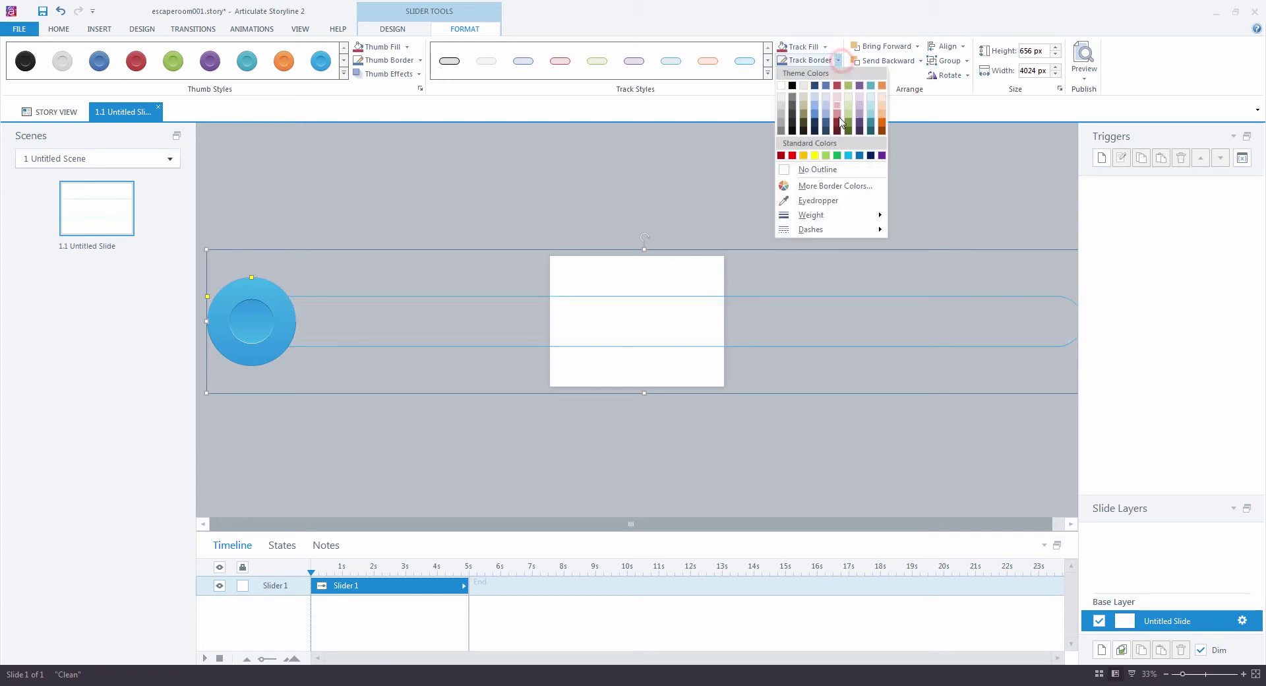
{"action": "left_click", "coordinate": [842, 172]}
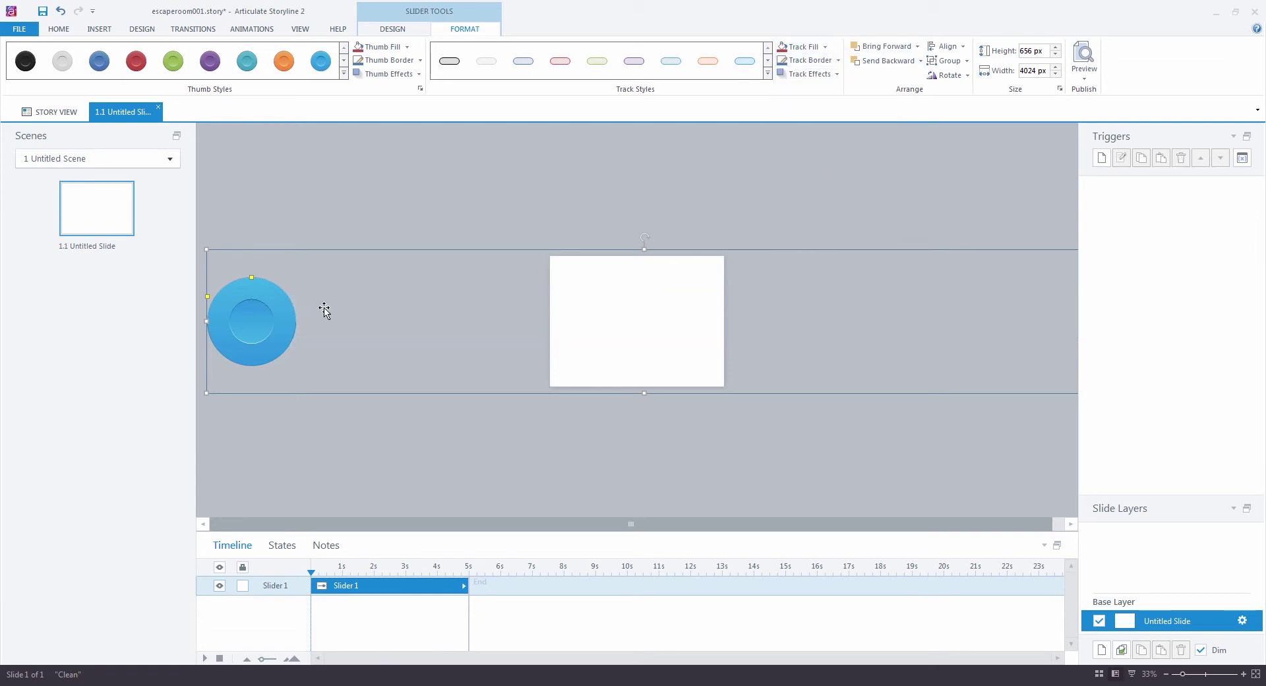
{"action": "mouse_move", "coordinate": [259, 315]}
{"action": "left_mouse_down"}
{"action": "mouse_move", "coordinate": [589, 315]}
{"action": "mouse_move", "coordinate": [242, 319]}
{"action": "mouse_move", "coordinate": [249, 330]}
{"action": "left_mouse_up"}
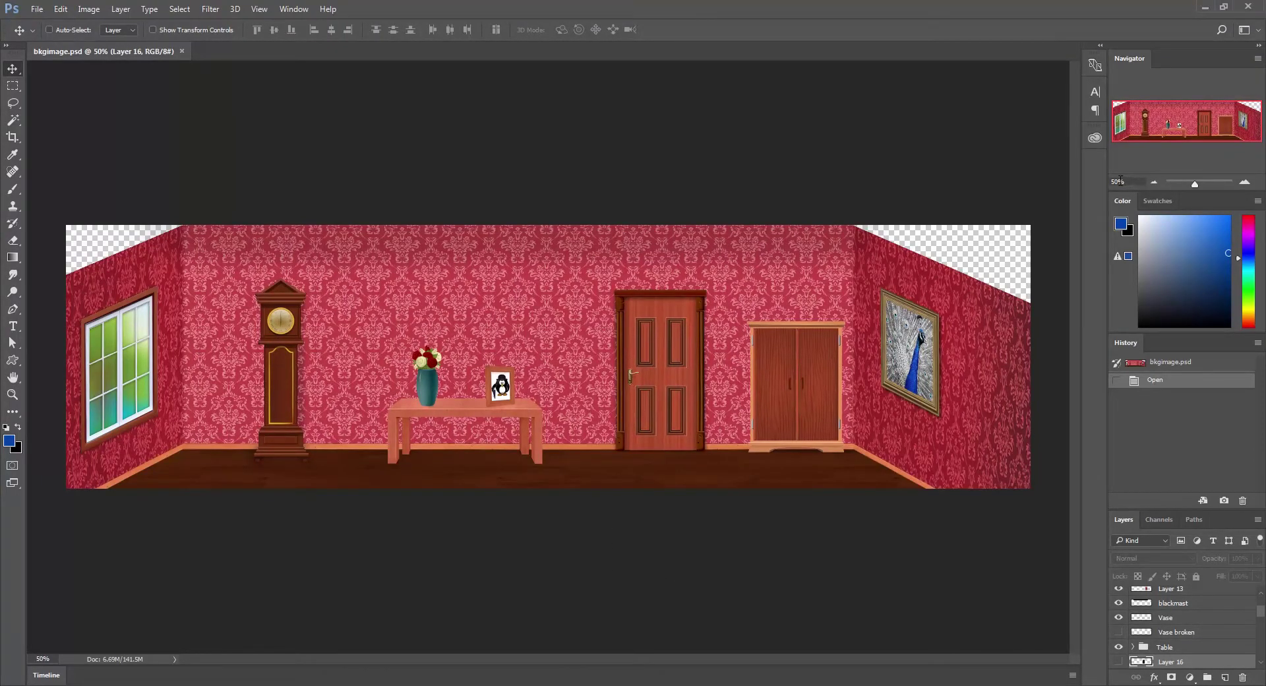
{"action": "type", "text": "100"}
{"action": "key", "text": "Return"}
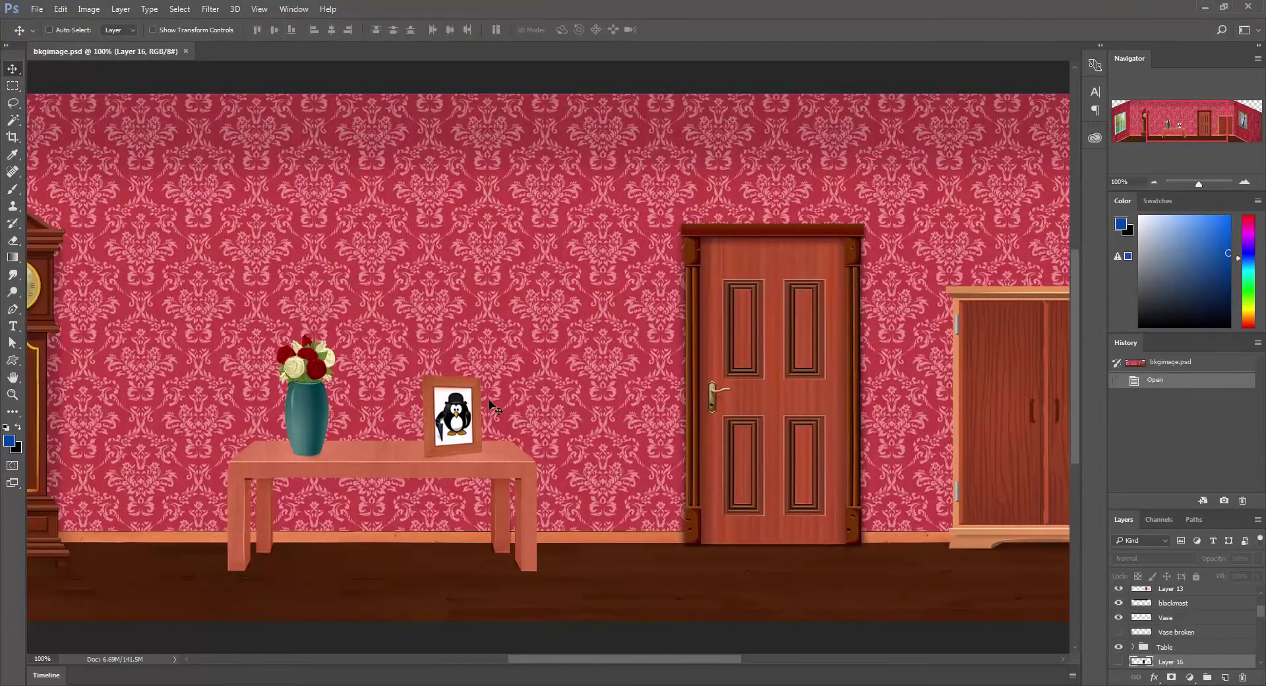
{"action": "mouse_move", "coordinate": [1196, 128]}
{"action": "left_mouse_down"}
{"action": "mouse_move", "coordinate": [1163, 128]}
{"action": "mouse_move", "coordinate": [1206, 129]}
{"action": "mouse_move", "coordinate": [1176, 128]}
{"action": "left_mouse_up"}
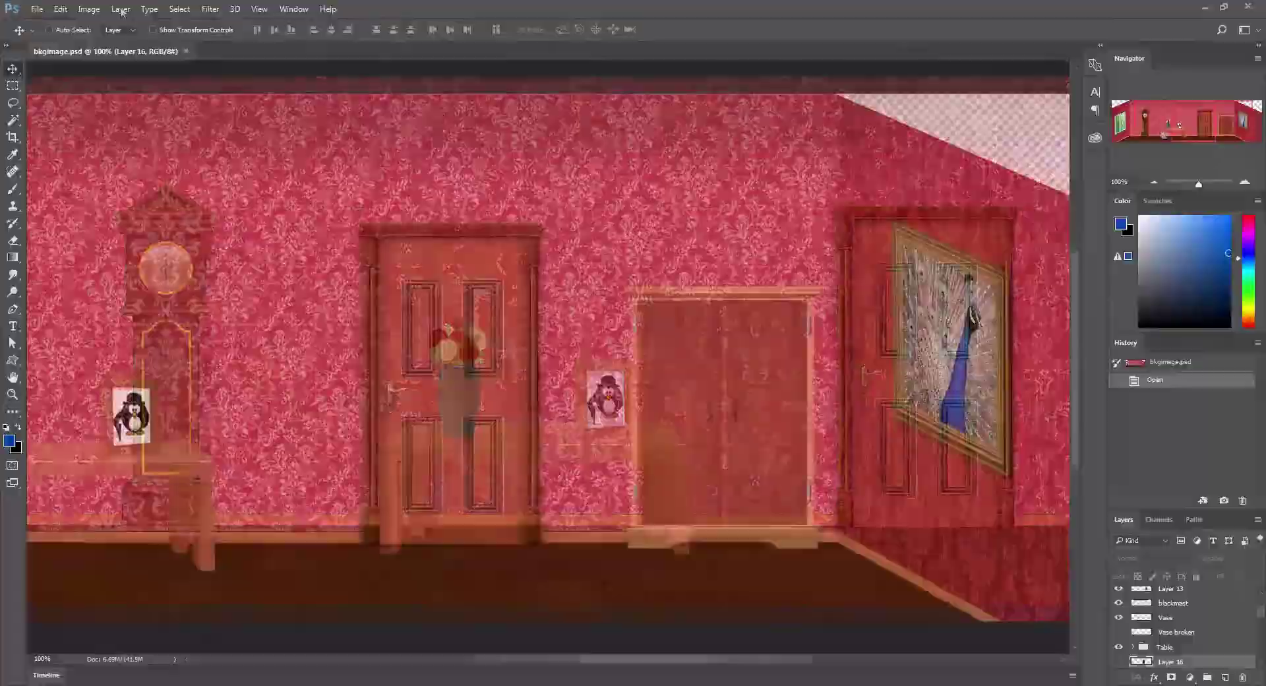
{"action": "left_click", "coordinate": [88, 9]}
{"action": "left_click", "coordinate": [98, 104]}
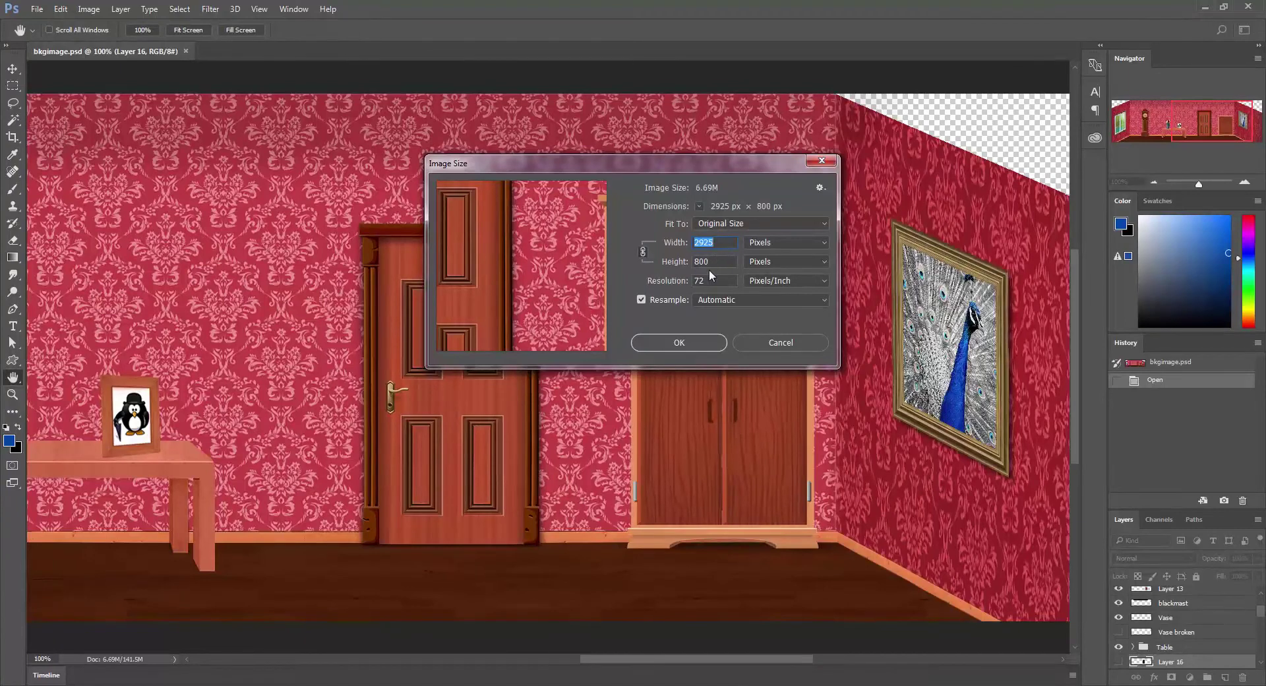
{"action": "left_click", "coordinate": [696, 343]}
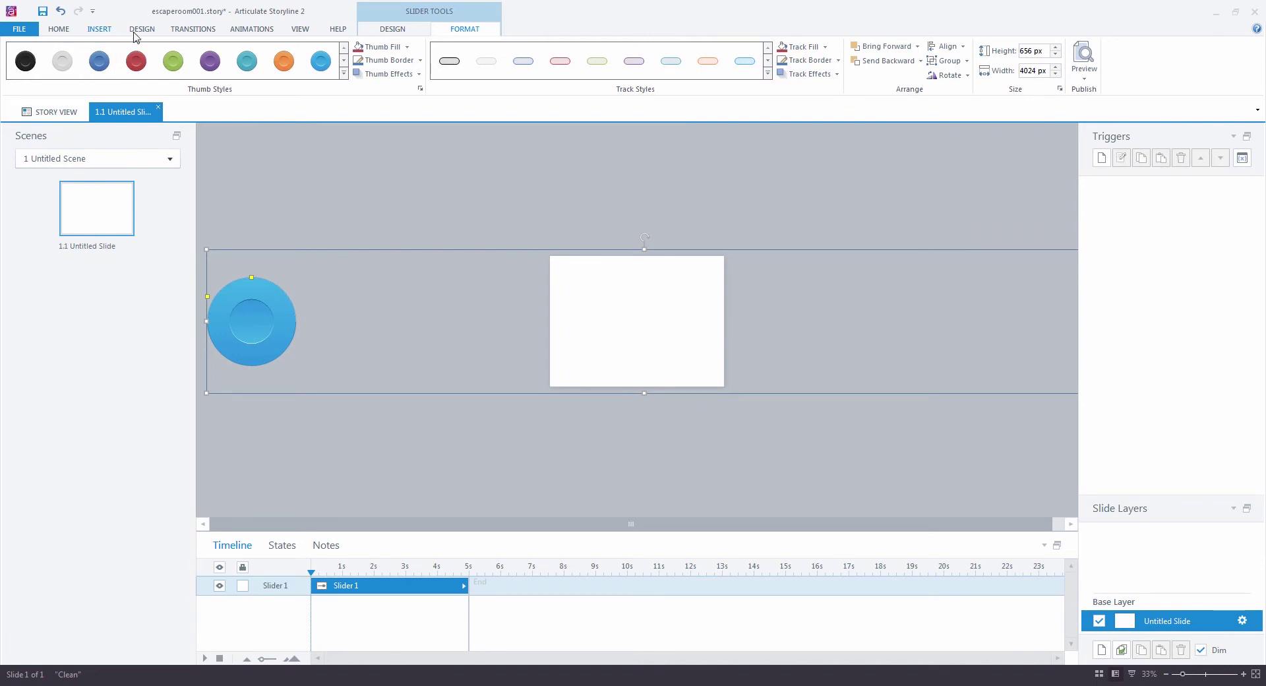
Check that the story size is 800 × 600, cancel, and return to Photoshop.
{"action": "left_click", "coordinate": [148, 29]}
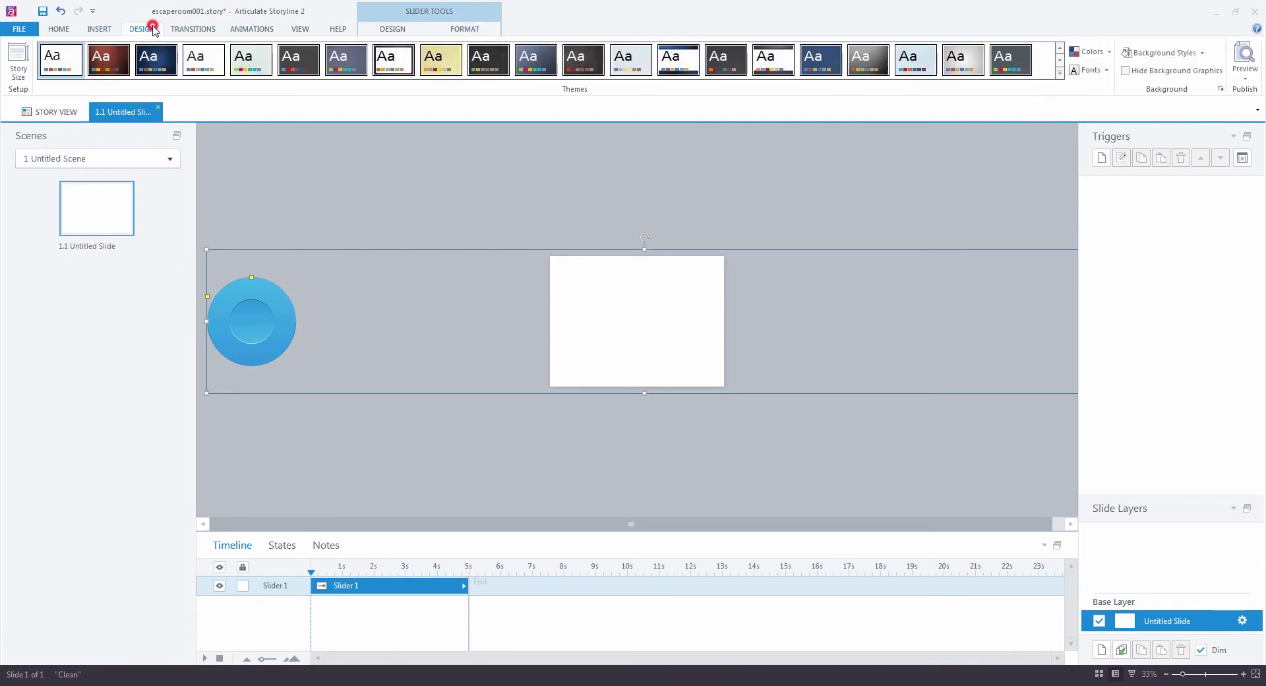
{"action": "left_click", "coordinate": [22, 58]}
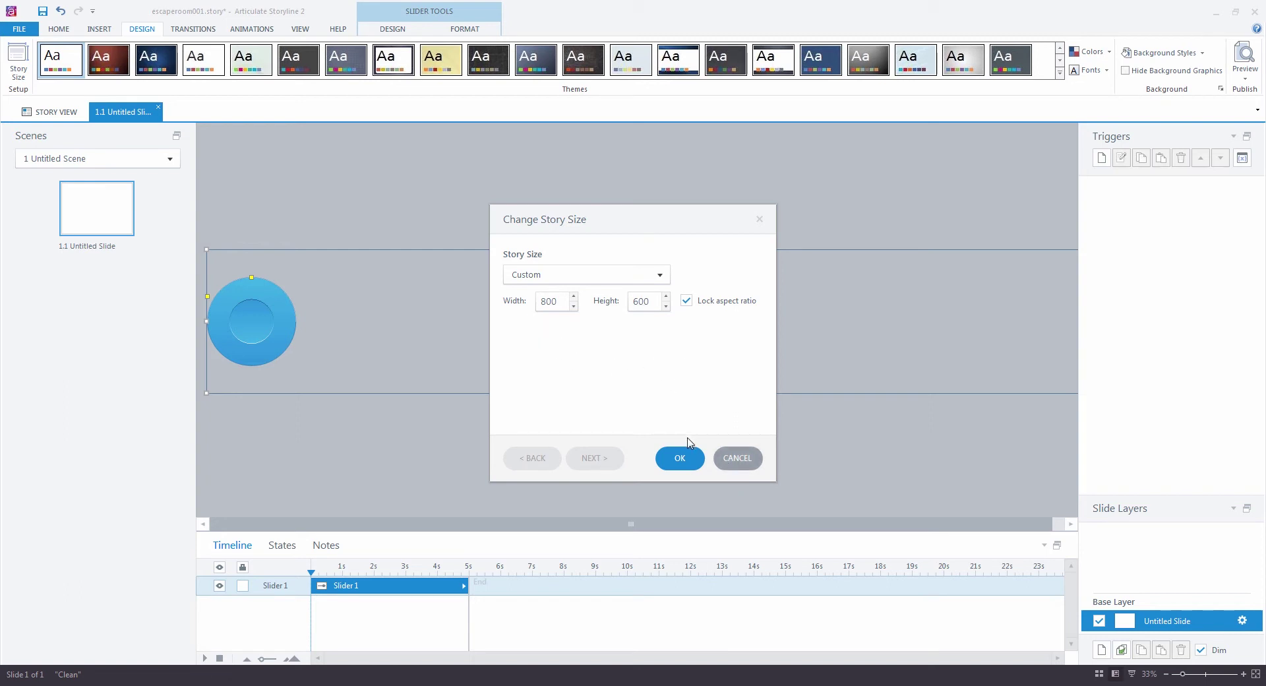
{"action": "left_click", "coordinate": [734, 457]}
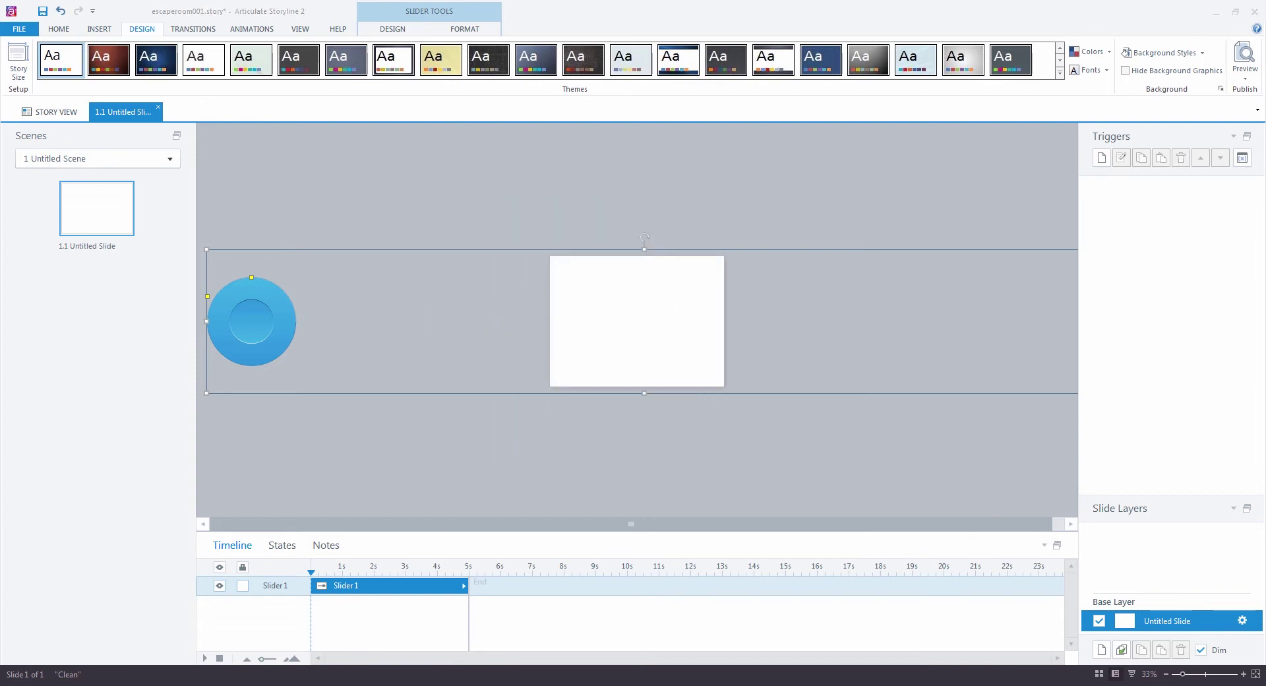
{"action": "key", "text": "alt+Tab"}
Export bkgimage.psd with Save for Web (Legacy) as a 2925 × 800 PNG-24.
{"action": "left_click", "coordinate": [36, 10]}
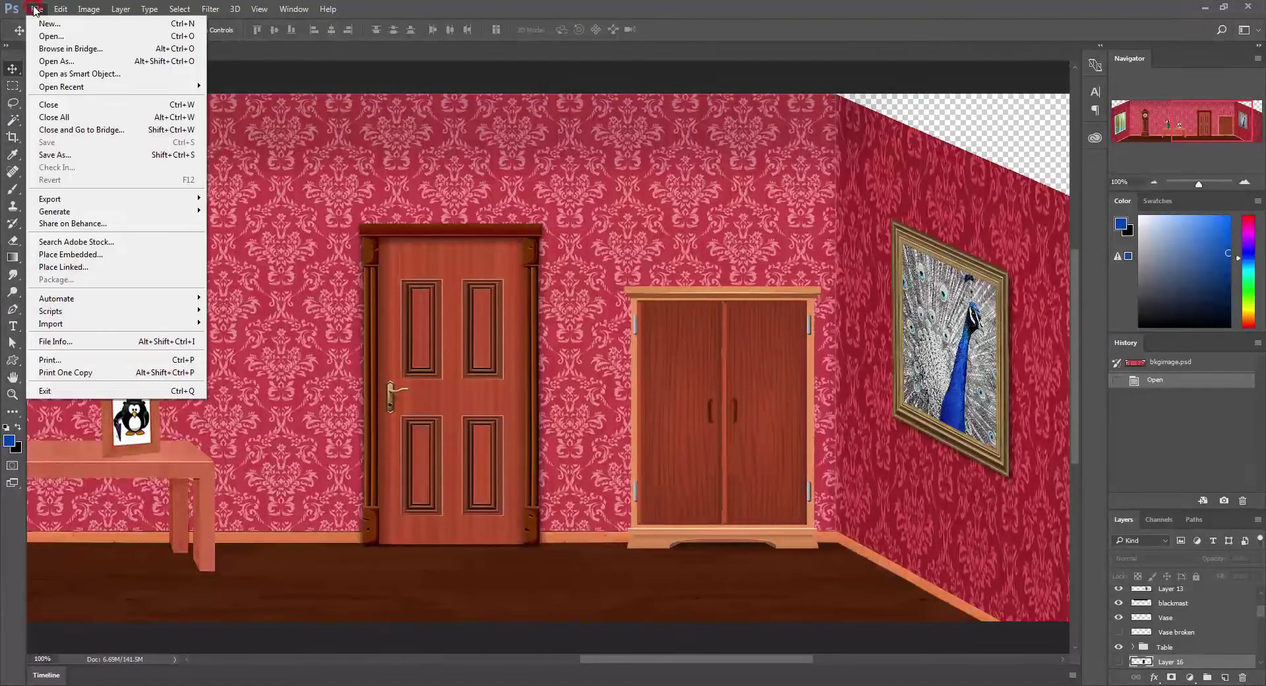
{"action": "mouse_move", "coordinate": [112, 199]}
{"action": "left_click", "coordinate": [288, 249]}
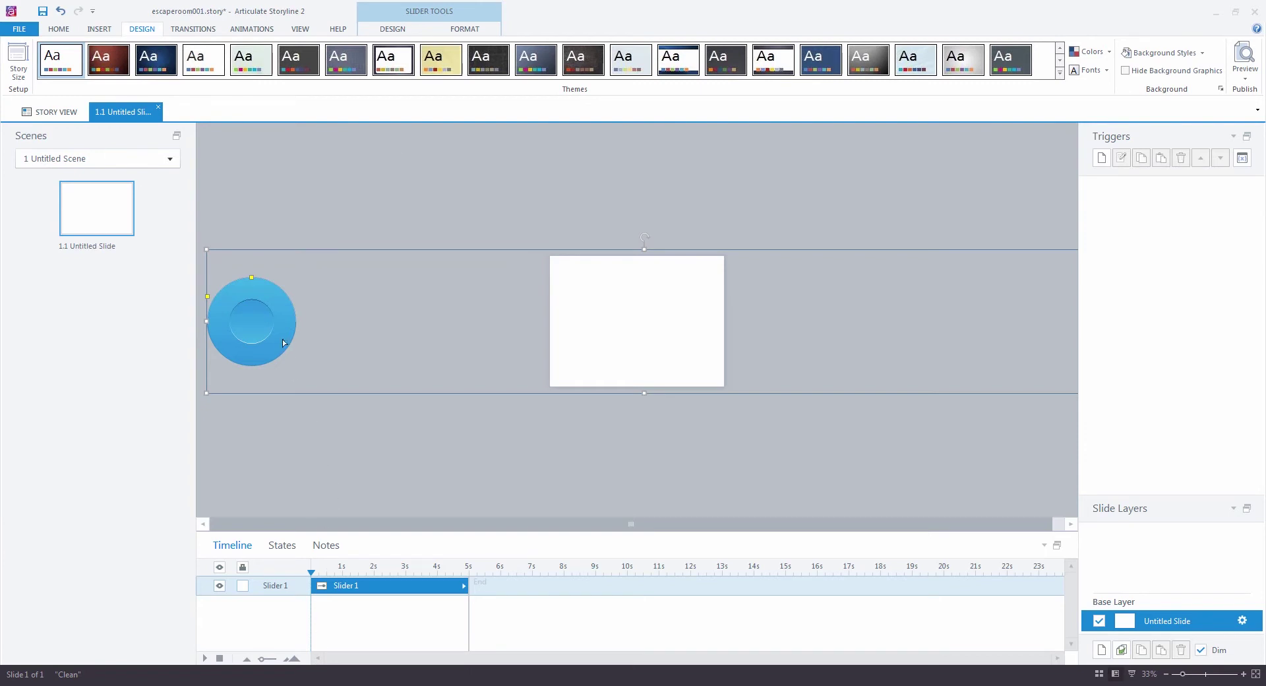
Fill the slider thumb with the bkgimage.png picture from the Assets folder.
{"action": "left_click_drag", "start_coordinate": [261, 324], "coordinate": [272, 323]}
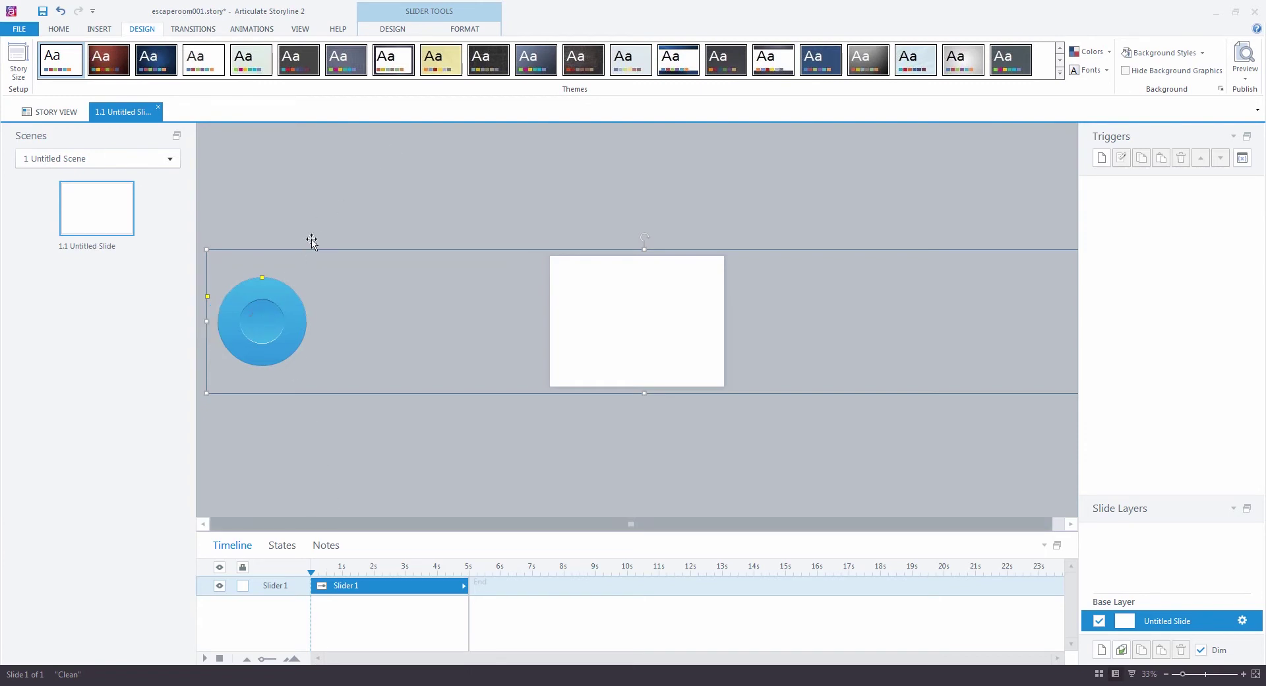
{"action": "left_click", "coordinate": [465, 29]}
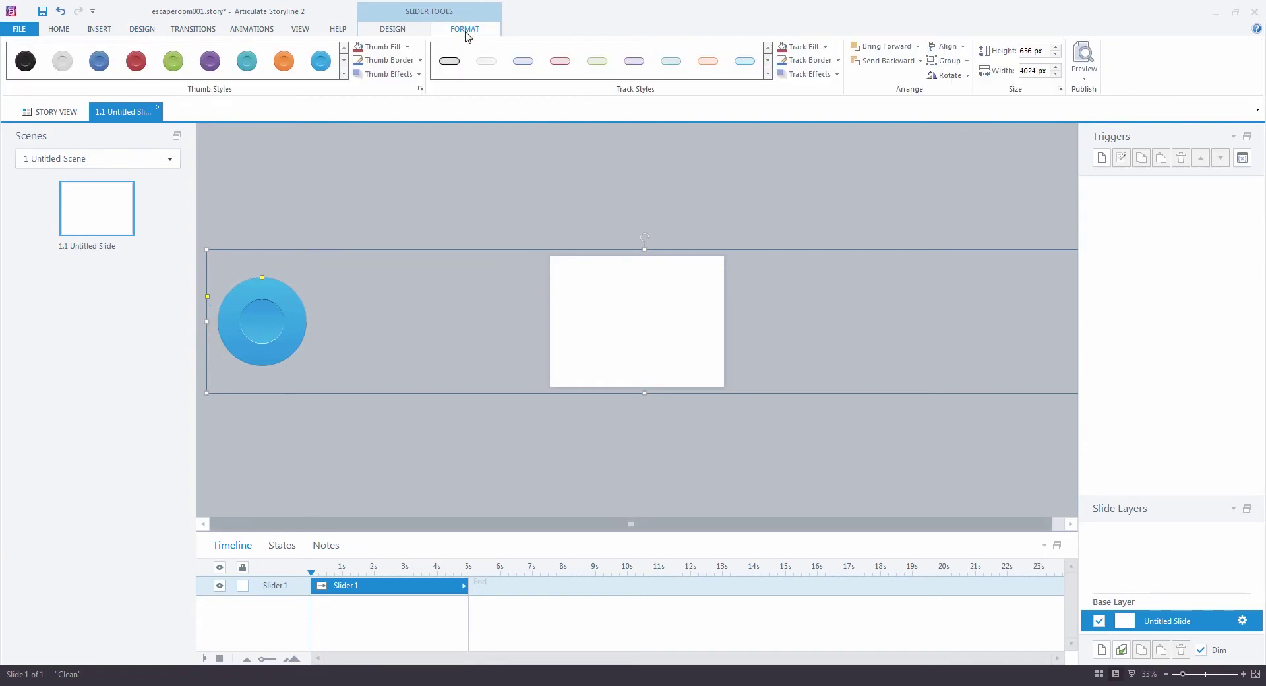
{"action": "left_click", "coordinate": [408, 48]}
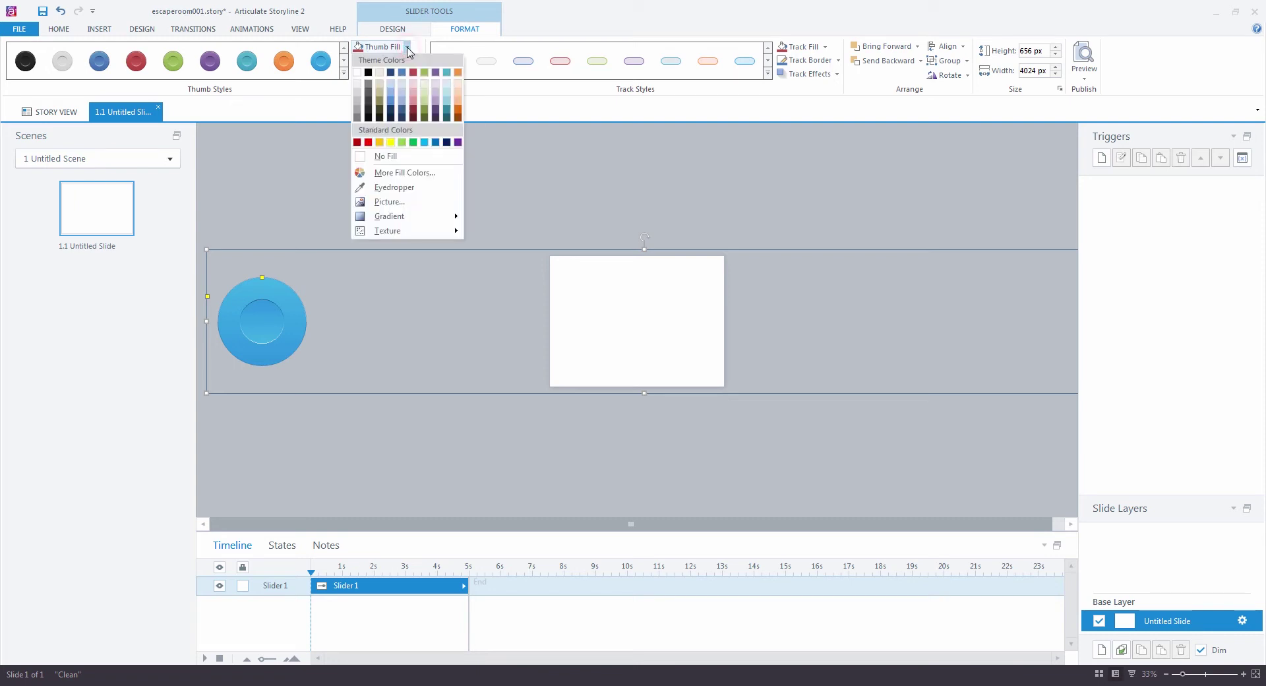
{"action": "left_click", "coordinate": [390, 202]}
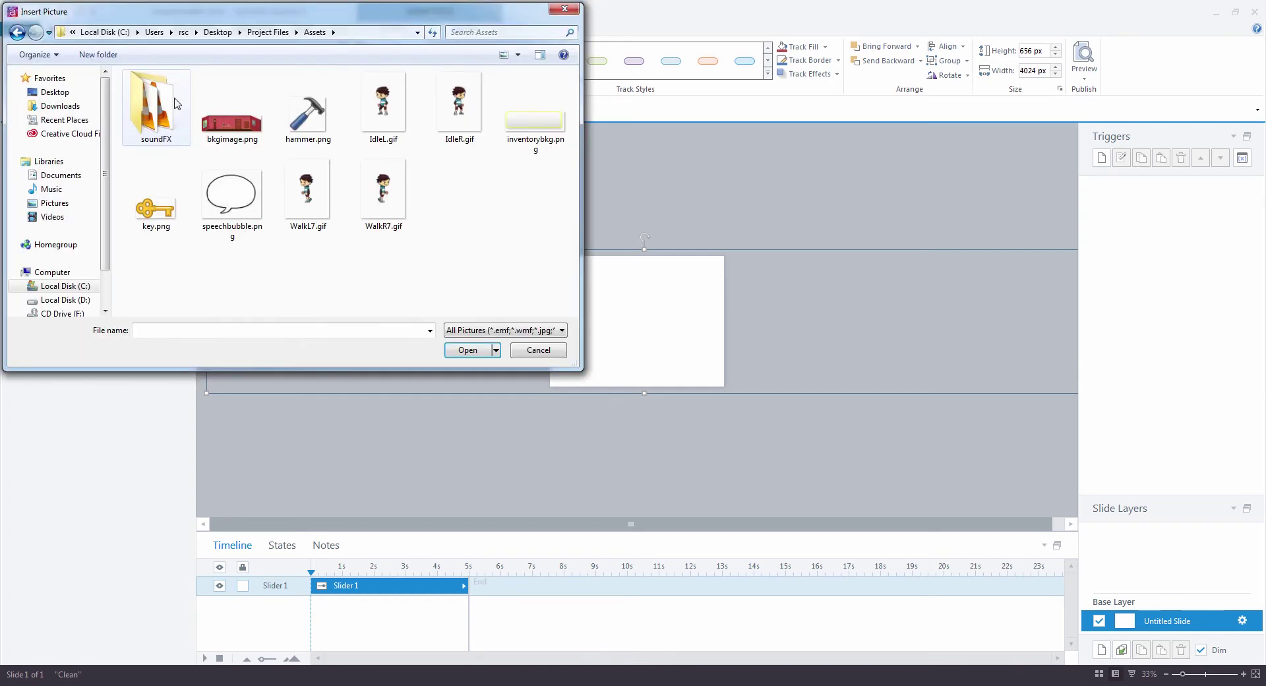
{"action": "left_click", "coordinate": [243, 121]}
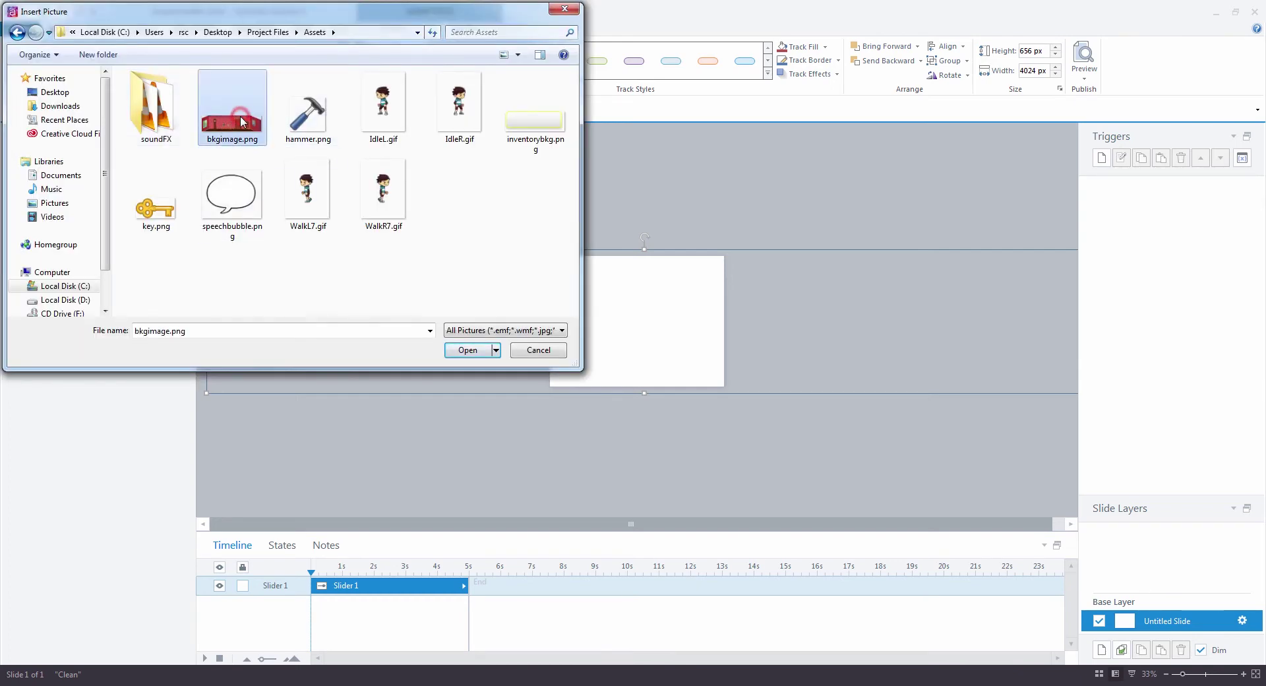
{"action": "left_click", "coordinate": [466, 351]}
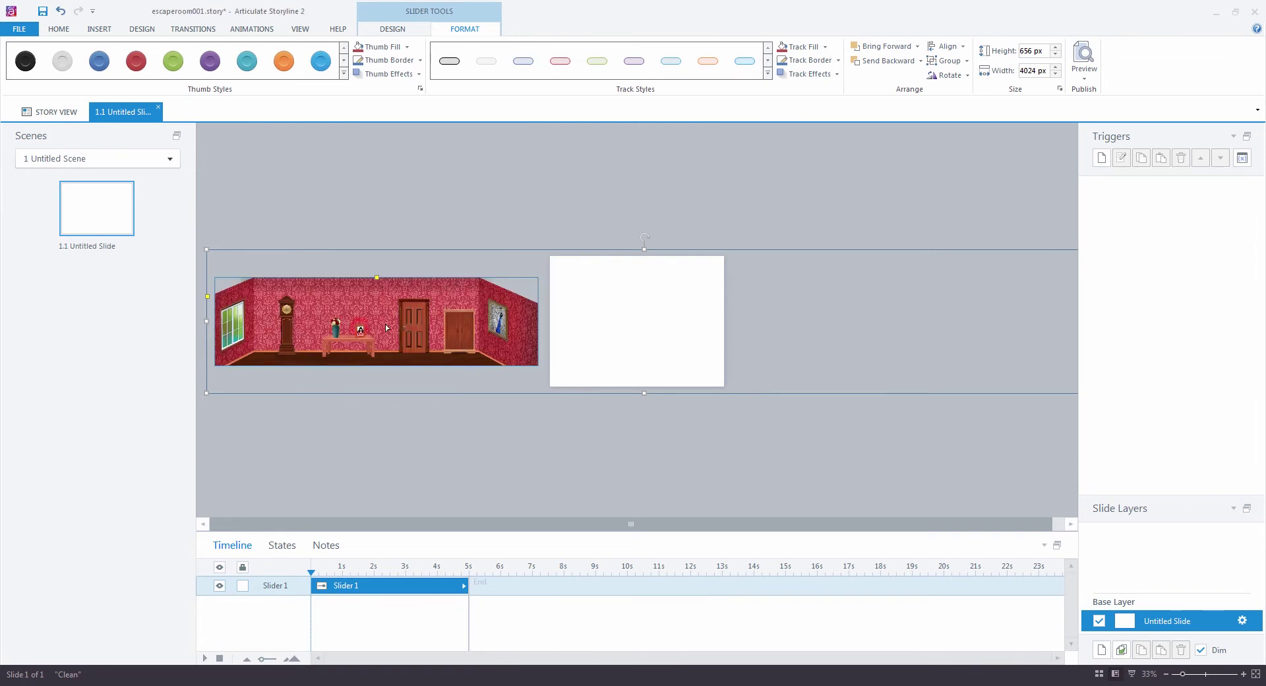
Stretch the room-picture thumb to the slider's full height so the room fills the slide.
{"action": "mouse_move", "coordinate": [360, 330]}
{"action": "left_mouse_down"}
{"action": "mouse_move", "coordinate": [493, 330]}
{"action": "mouse_move", "coordinate": [364, 329]}
{"action": "left_mouse_up"}
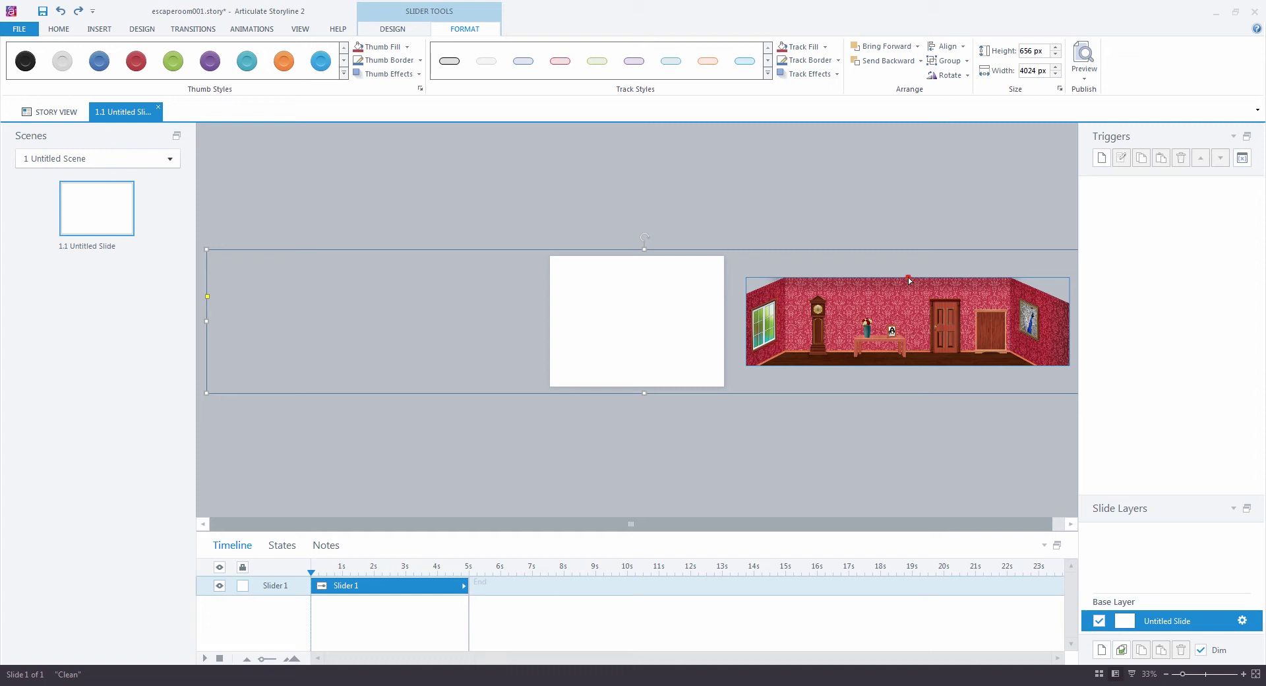
{"action": "left_click_drag", "start_coordinate": [908, 277], "coordinate": [913, 257]}
{"action": "scroll", "coordinate": [862, 232], "scroll_direction": "right", "scroll_amount": 1}
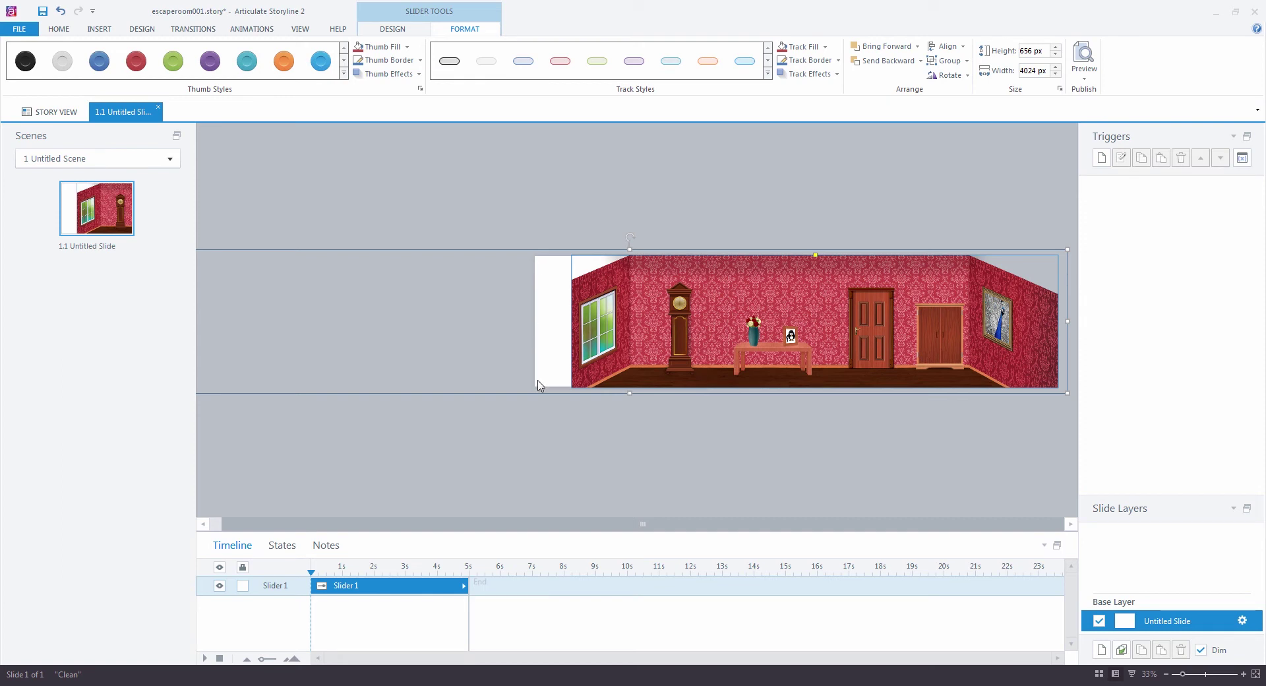
Move the thumb to value 300 as the initial value and narrow the slider to 3800 px.
{"action": "left_click", "coordinate": [404, 28]}
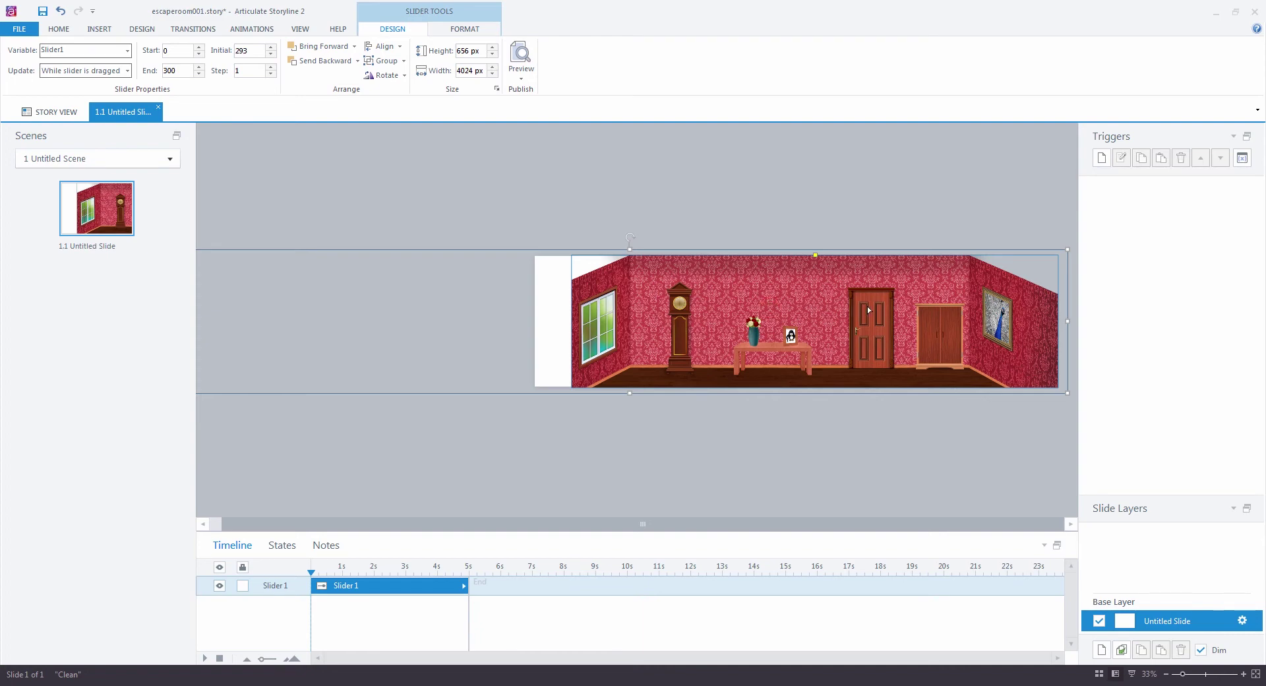
{"action": "left_click_drag", "start_coordinate": [869, 306], "coordinate": [1058, 311]}
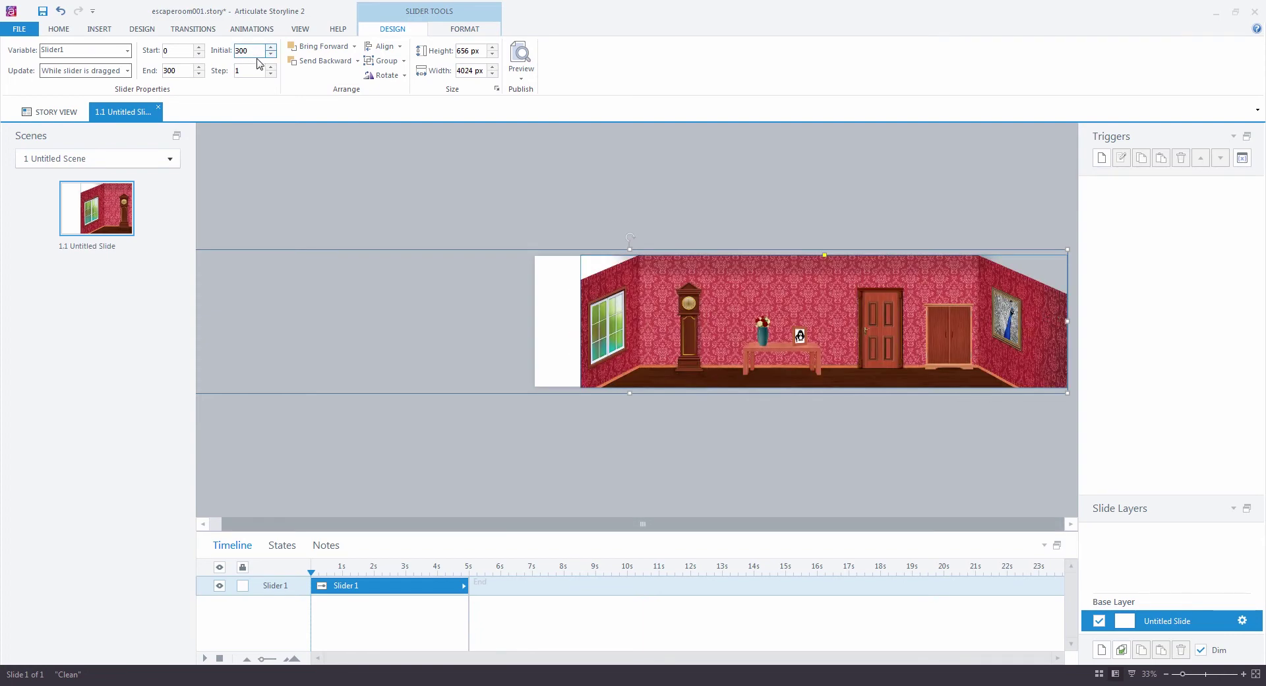
{"action": "left_click", "coordinate": [192, 70]}
{"action": "left_click_drag", "start_coordinate": [1068, 320], "coordinate": [1019, 327]}
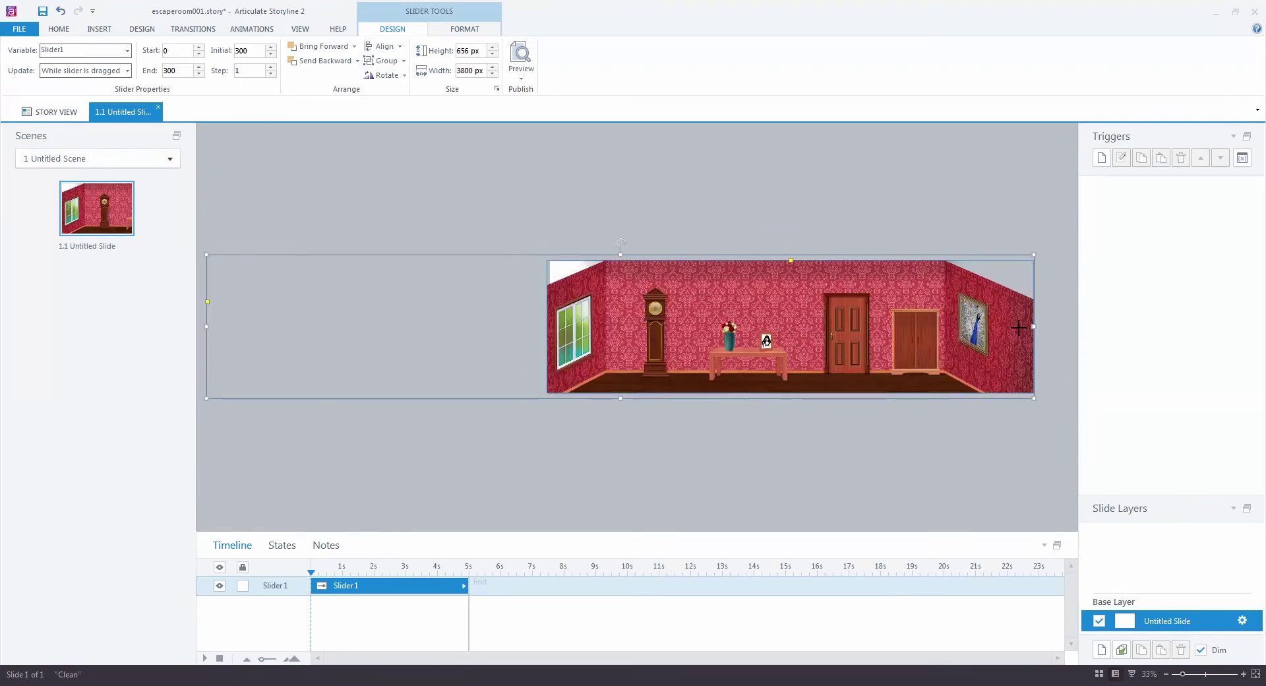
Narrow Slider1 from its left edge to 3648 × 656 px.
{"action": "left_click", "coordinate": [985, 467]}
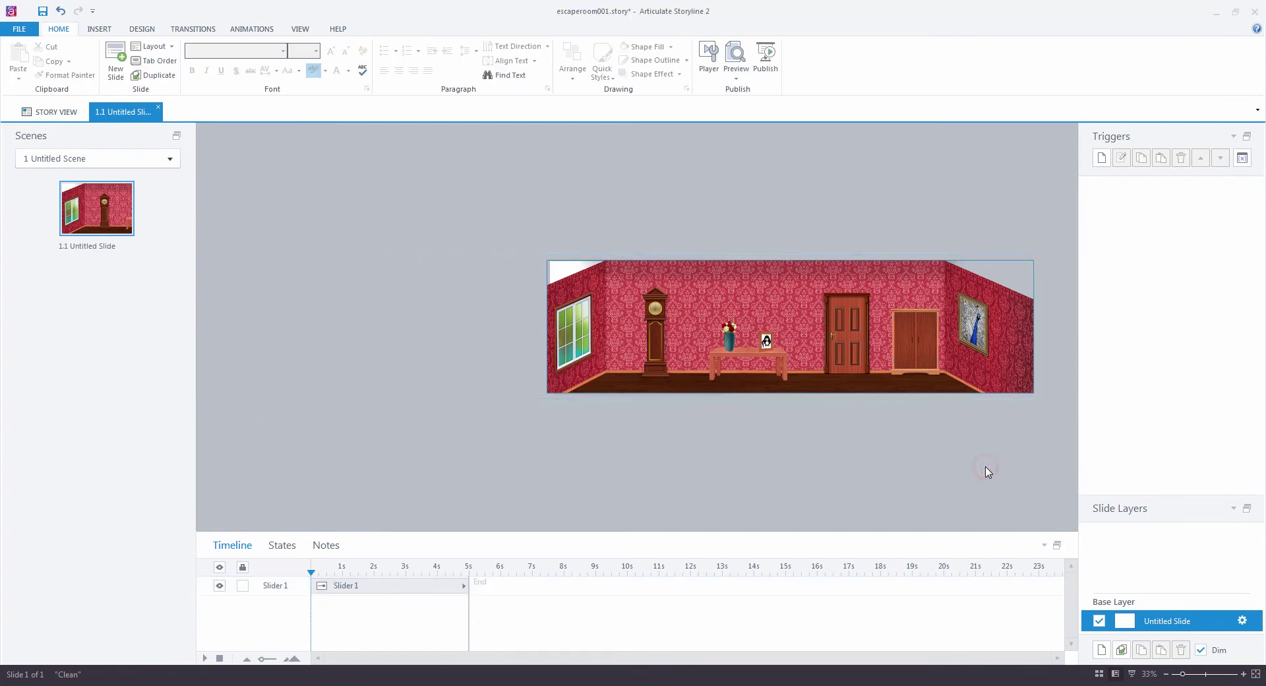
{"action": "left_click", "coordinate": [779, 330]}
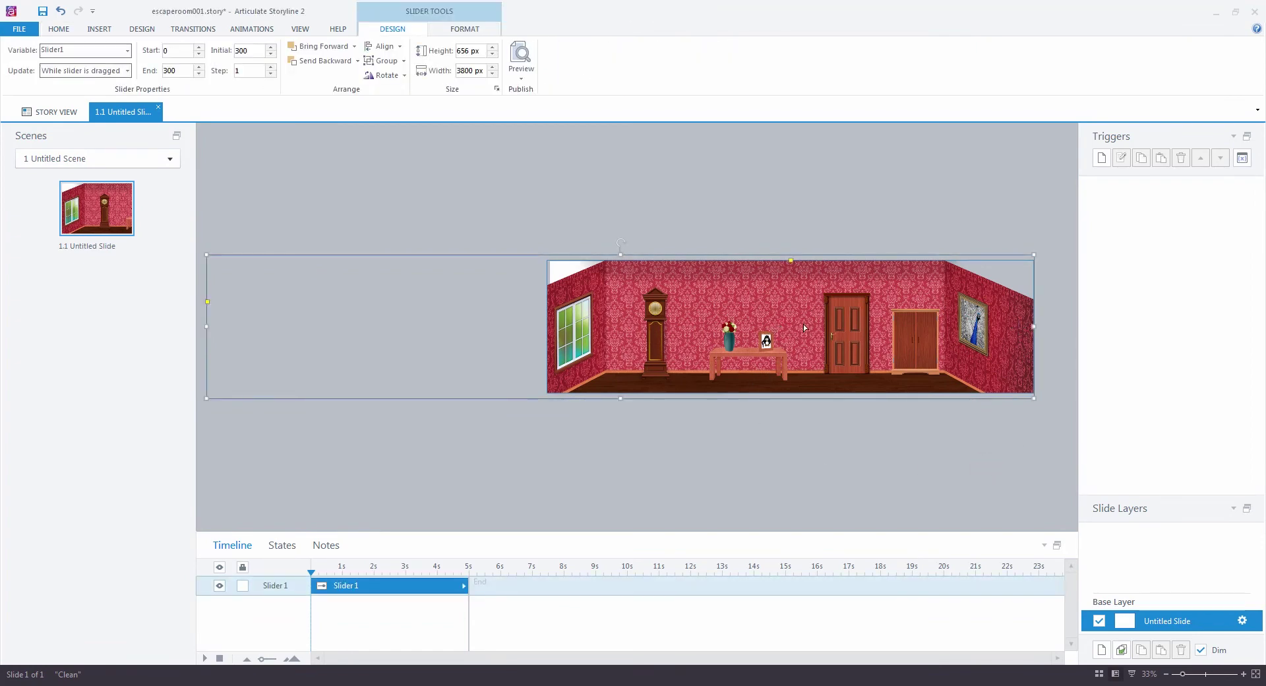
{"action": "left_click_drag", "start_coordinate": [810, 327], "coordinate": [582, 337]}
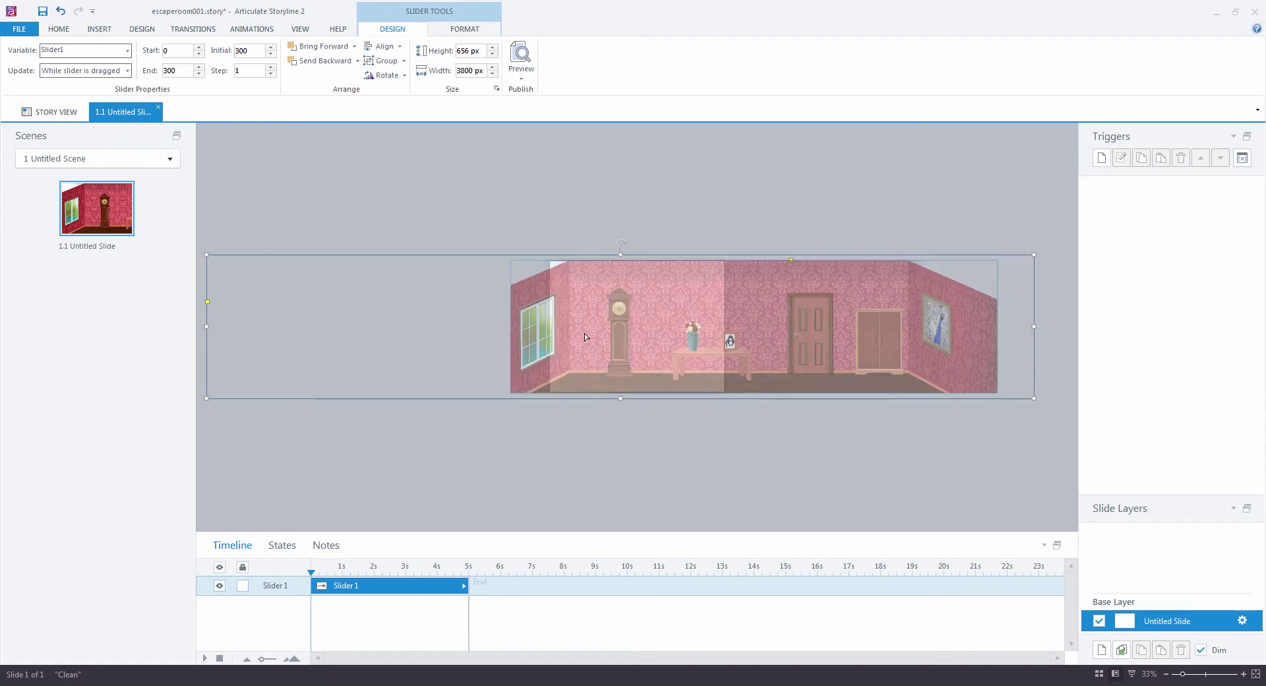
{"action": "left_click_drag", "start_coordinate": [421, 335], "coordinate": [292, 335]}
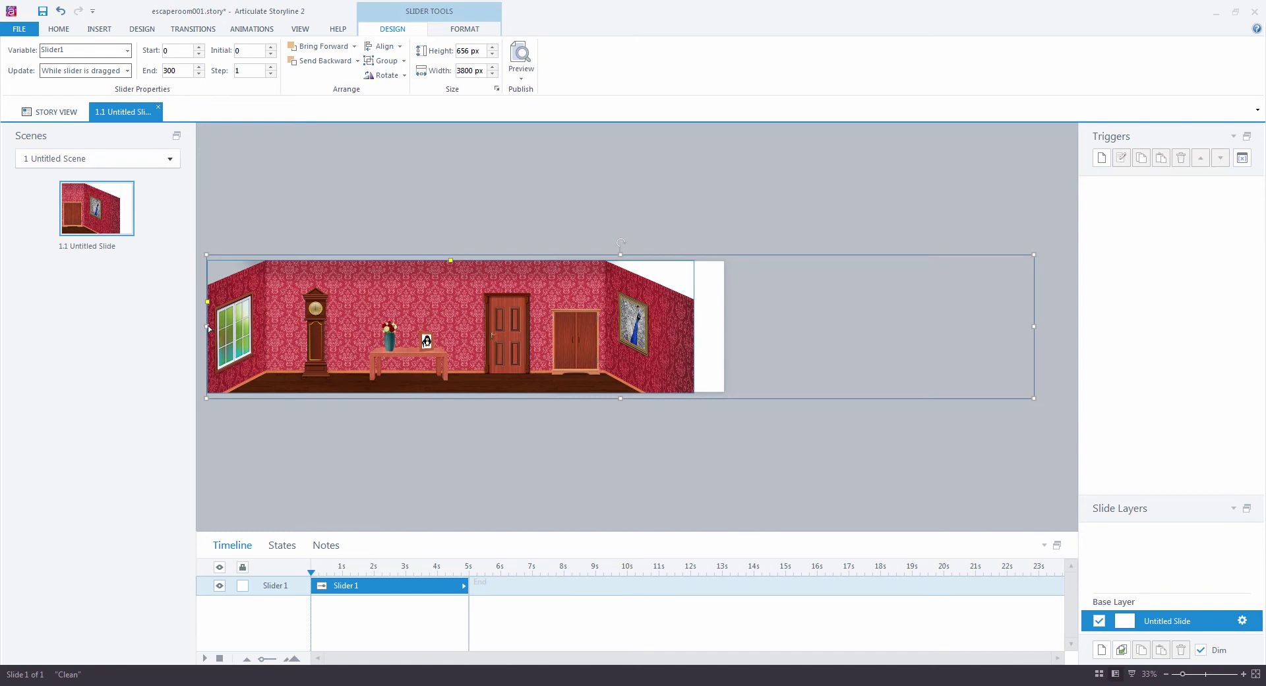
{"action": "left_click_drag", "start_coordinate": [203, 324], "coordinate": [244, 326]}
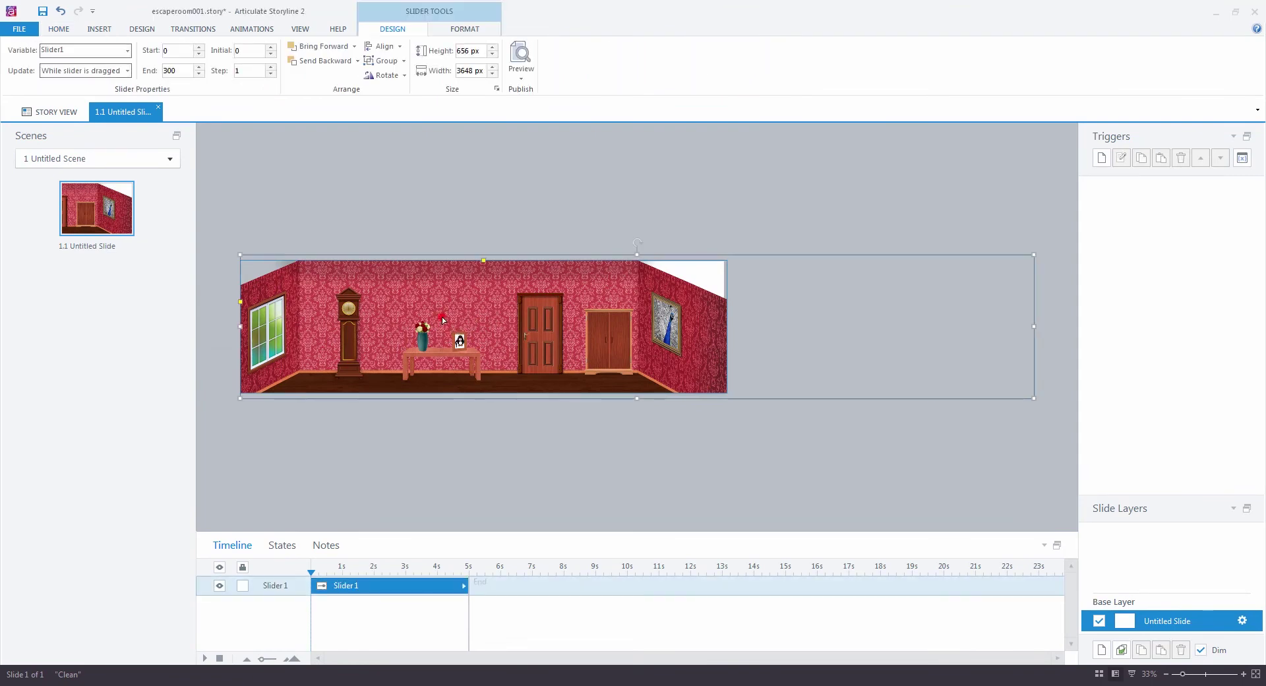
Test the room picture at both ends, then leave the thumb at value 300.
{"action": "left_click_drag", "start_coordinate": [447, 316], "coordinate": [711, 336]}
{"action": "left_click_drag", "start_coordinate": [534, 338], "coordinate": [404, 344]}
{"action": "left_click_drag", "start_coordinate": [811, 336], "coordinate": [955, 335]}
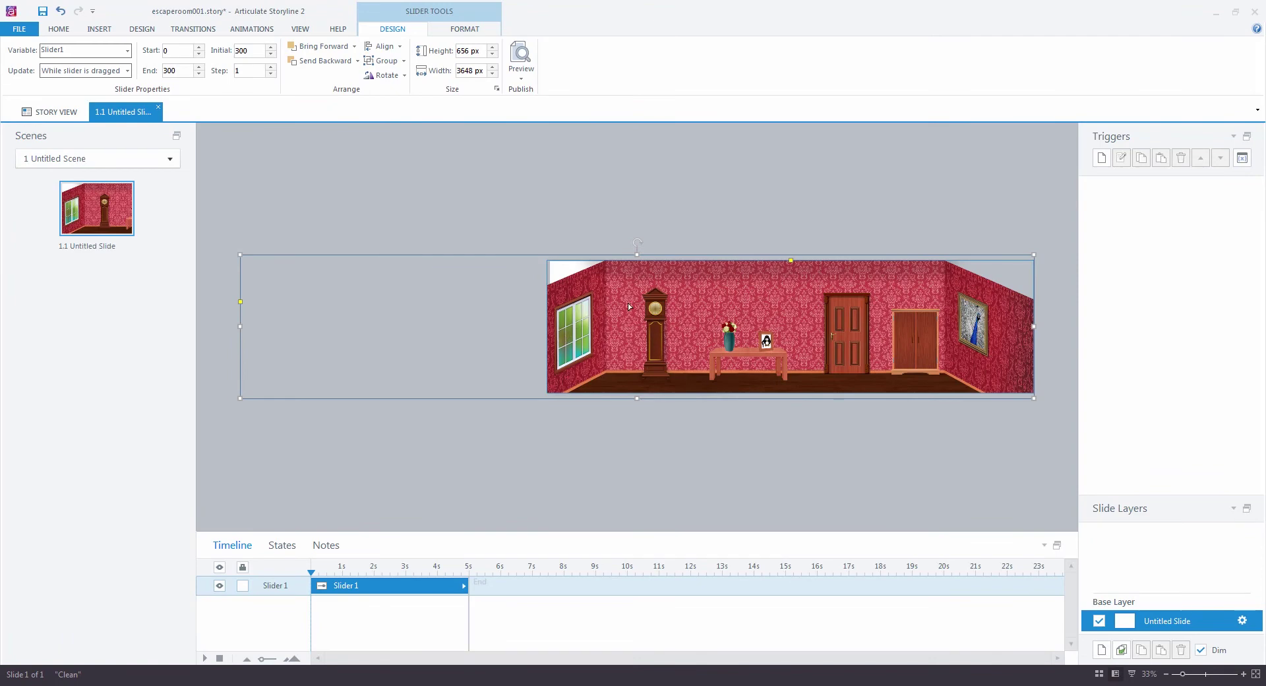
Drag the room slider's picture left to check its alignment on the stage.
{"action": "left_click", "coordinate": [671, 446]}
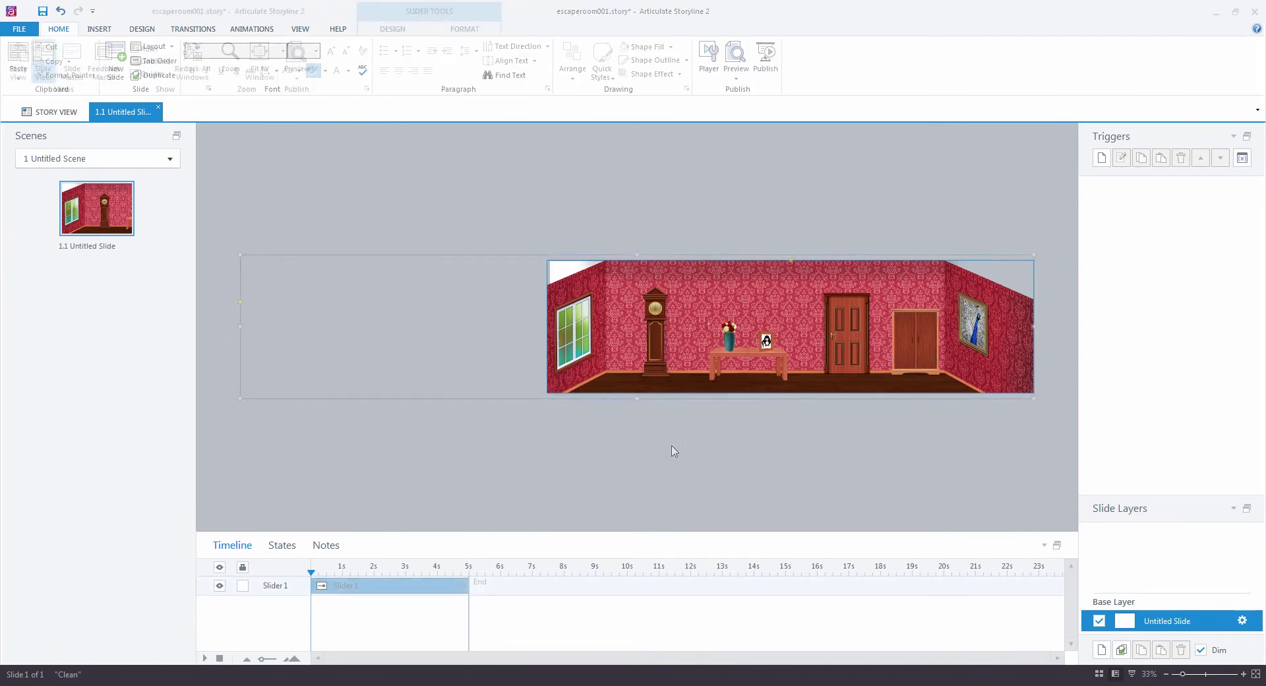
{"action": "left_click", "coordinate": [734, 280]}
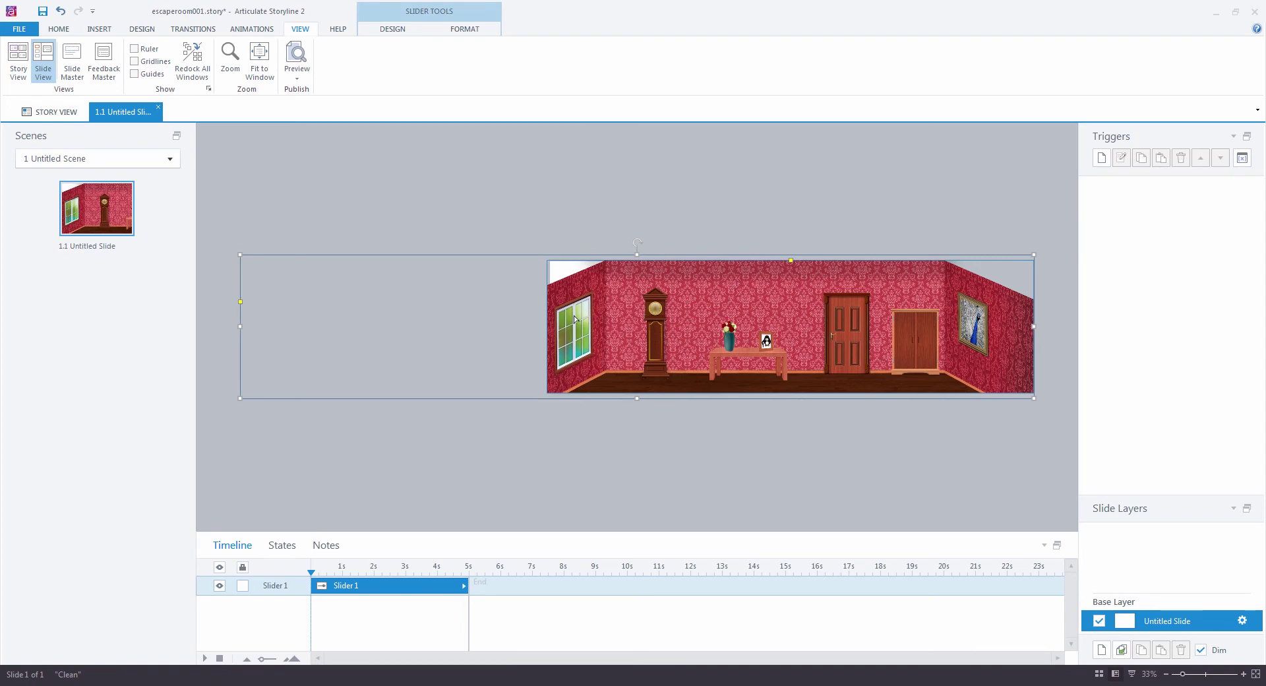
{"action": "left_click_drag", "start_coordinate": [647, 310], "coordinate": [732, 328]}
{"action": "left_click_drag", "start_coordinate": [873, 324], "coordinate": [885, 321]}
Hide Slider1 in the timeline and fit the slide to the window.
{"action": "left_click", "coordinate": [220, 586]}
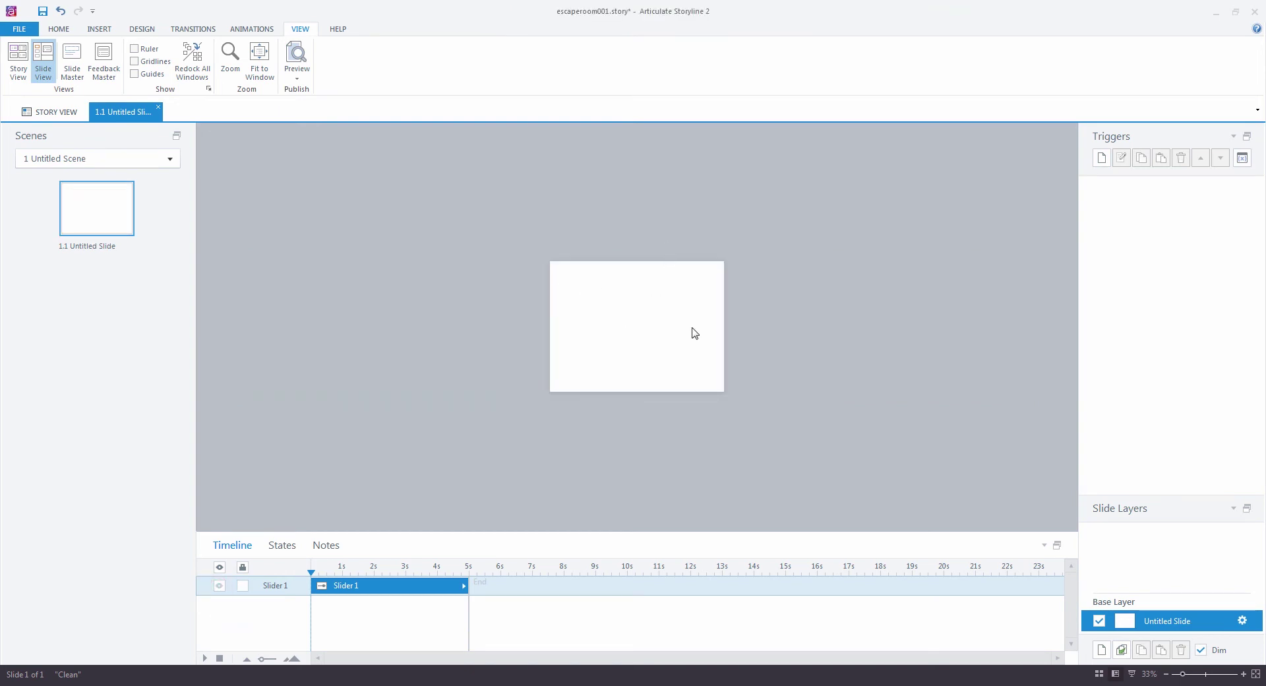
{"action": "left_click", "coordinate": [261, 70]}
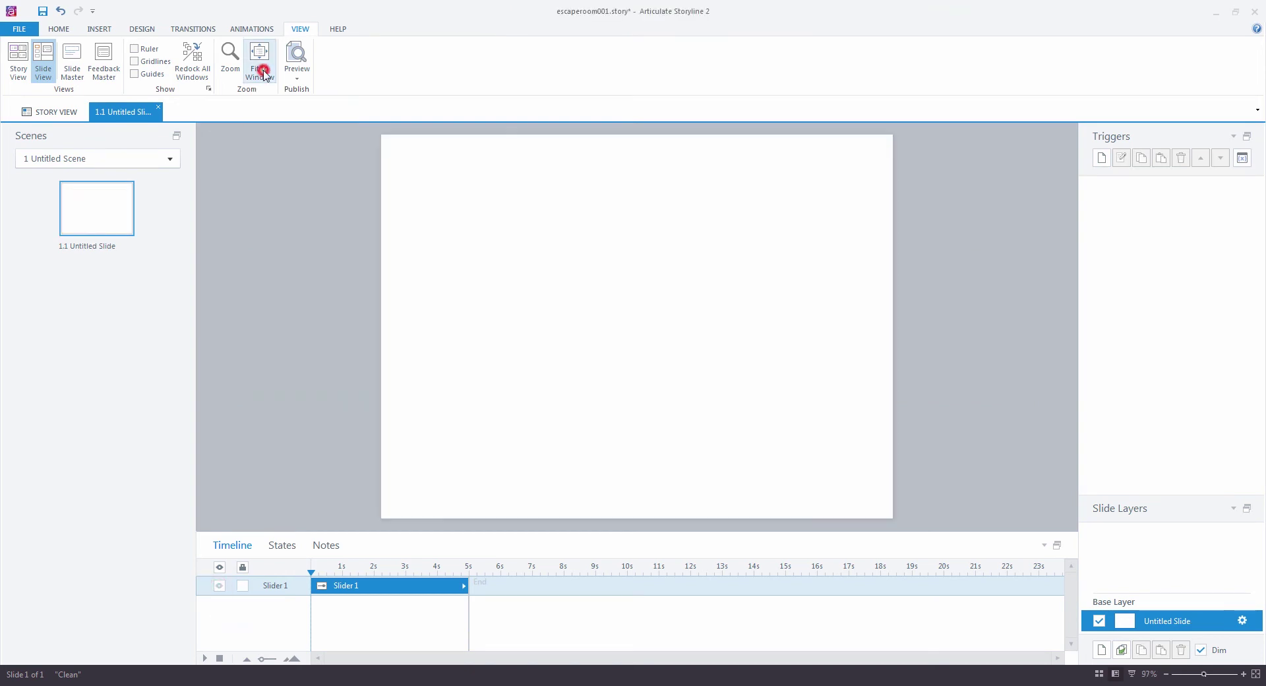
{"action": "left_click", "coordinate": [299, 29]}
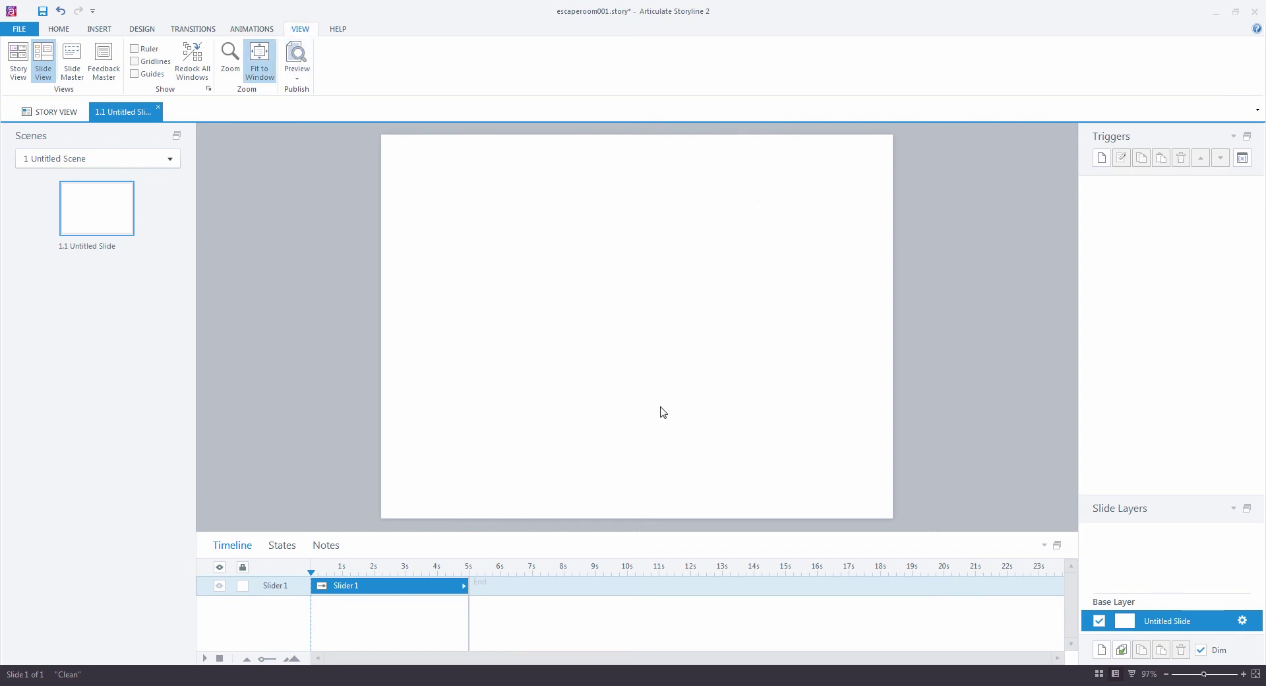
Draw a text box in the slide's top-right corner containing %Slider1%.
{"action": "left_click", "coordinate": [98, 29]}
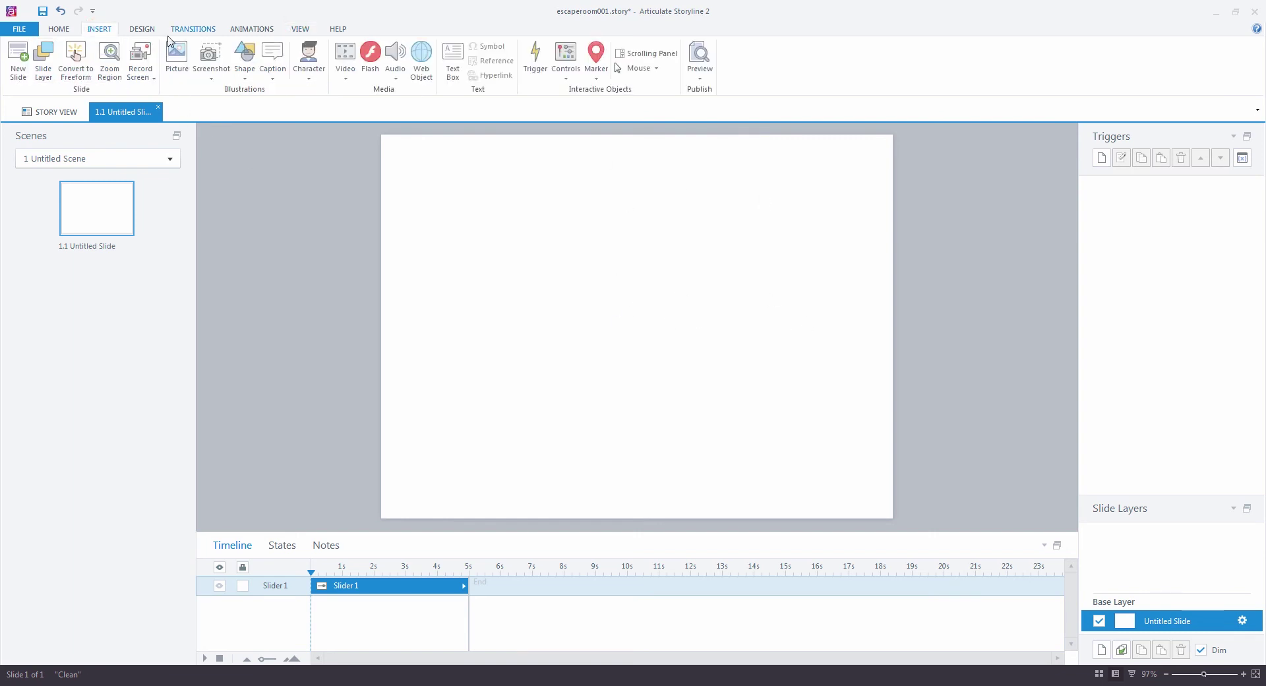
{"action": "left_click", "coordinate": [452, 60]}
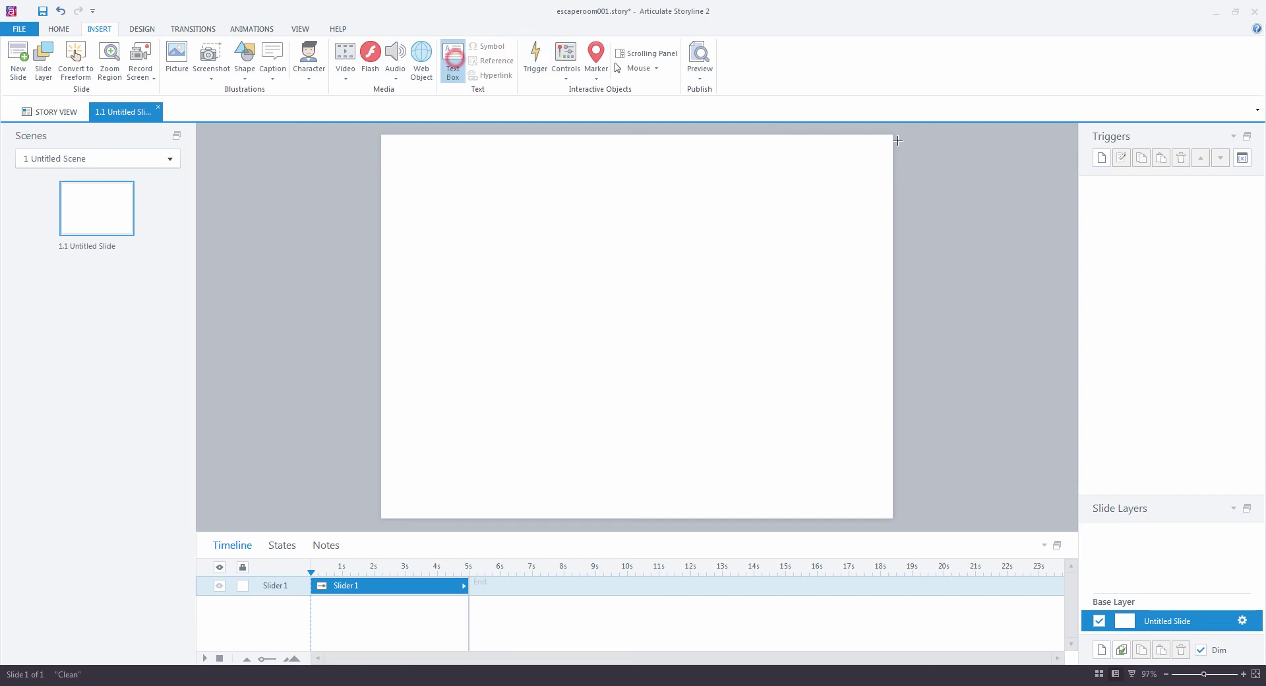
{"action": "left_click", "coordinate": [767, 139]}
{"action": "left_click_drag", "start_coordinate": [783, 144], "coordinate": [891, 177]}
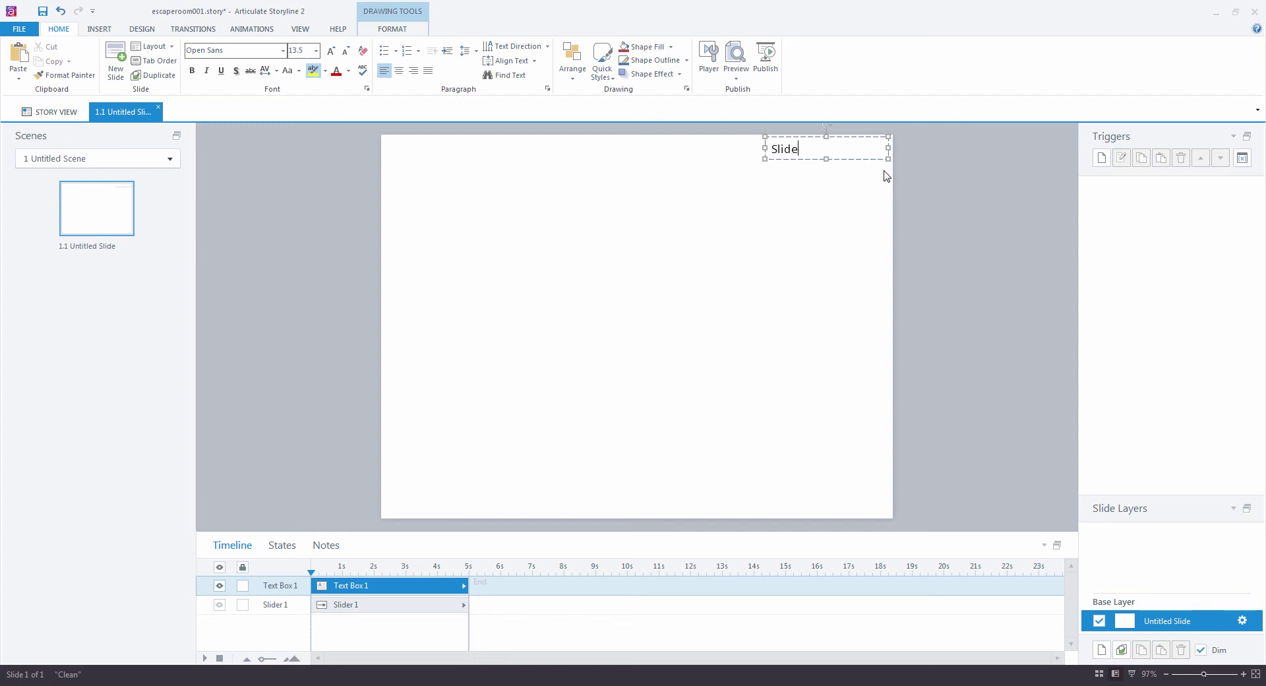
{"action": "type", "text": "1"}
{"action": "type", "text": "%"}
Make the %Slider1% text bold and enlarge it to 24 pt.
{"action": "triple_click", "coordinate": [811, 152]}
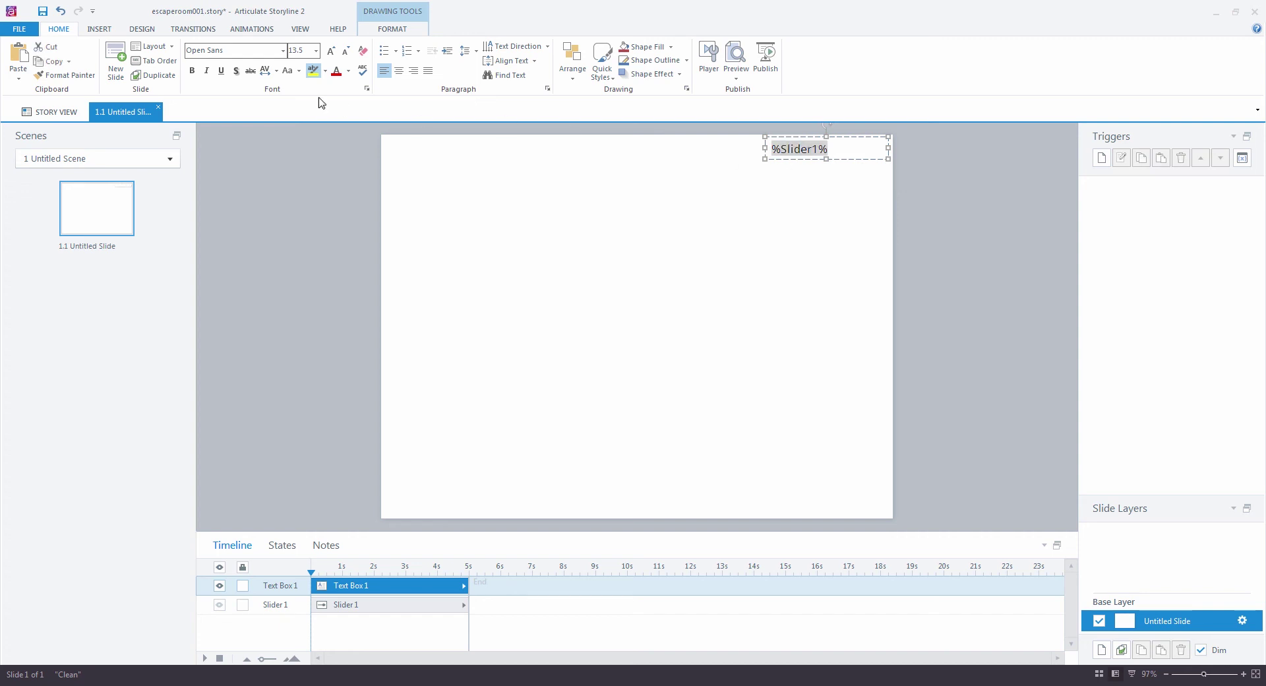
{"action": "left_click", "coordinate": [192, 70]}
{"action": "left_click", "coordinate": [332, 51]}
{"action": "left_click", "coordinate": [331, 52]}
{"action": "left_click", "coordinate": [331, 51]}
{"action": "left_click", "coordinate": [332, 51]}
{"action": "left_click", "coordinate": [331, 52]}
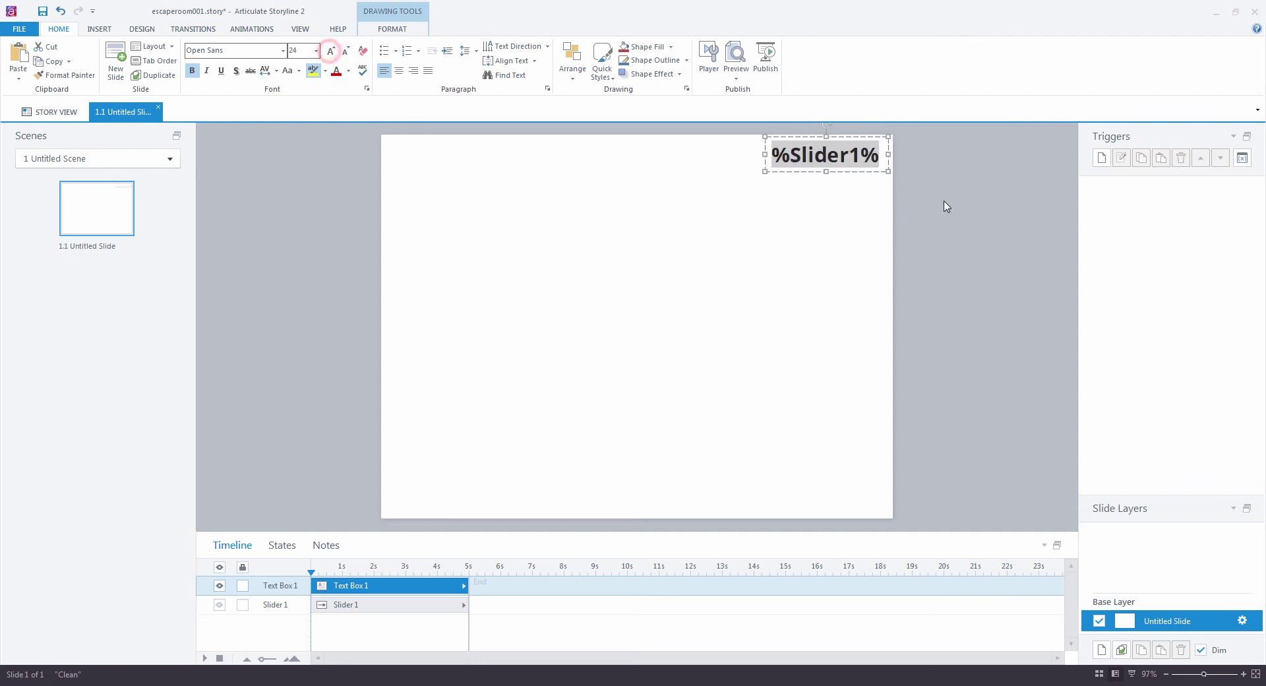
{"action": "left_click", "coordinate": [944, 201]}
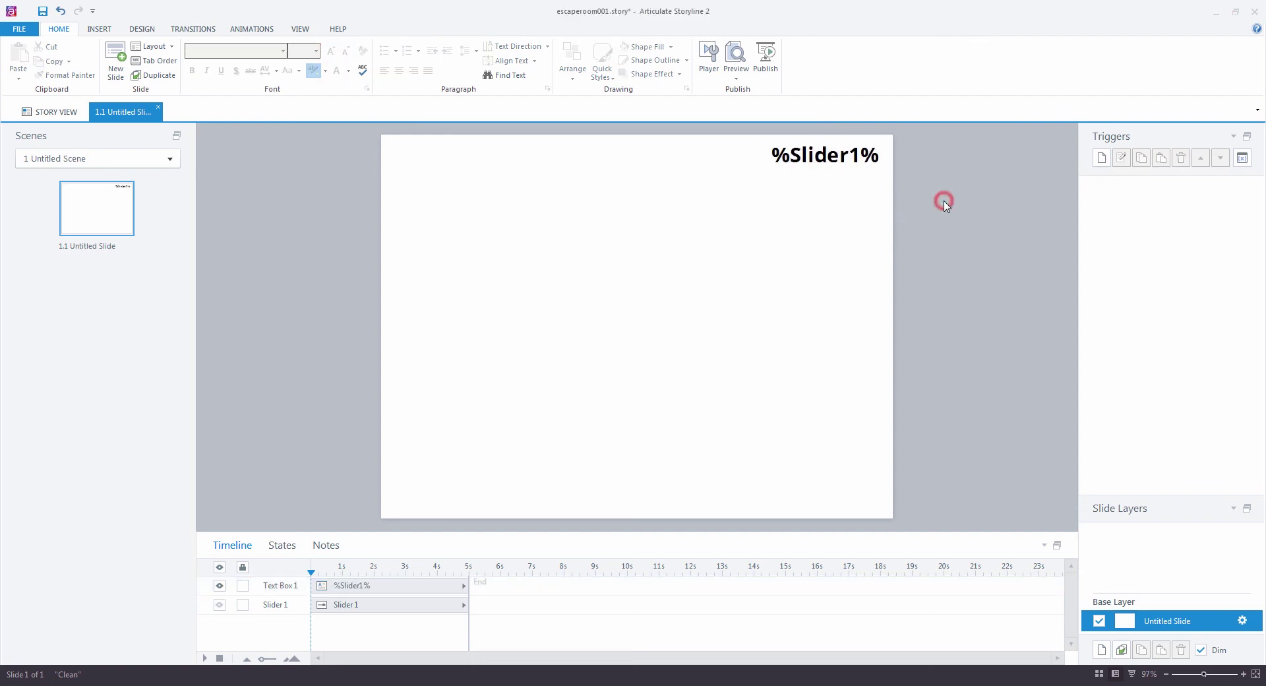
Unhide Slider1 and change the %Slider1% text box's font colour to white.
{"action": "left_click", "coordinate": [219, 605]}
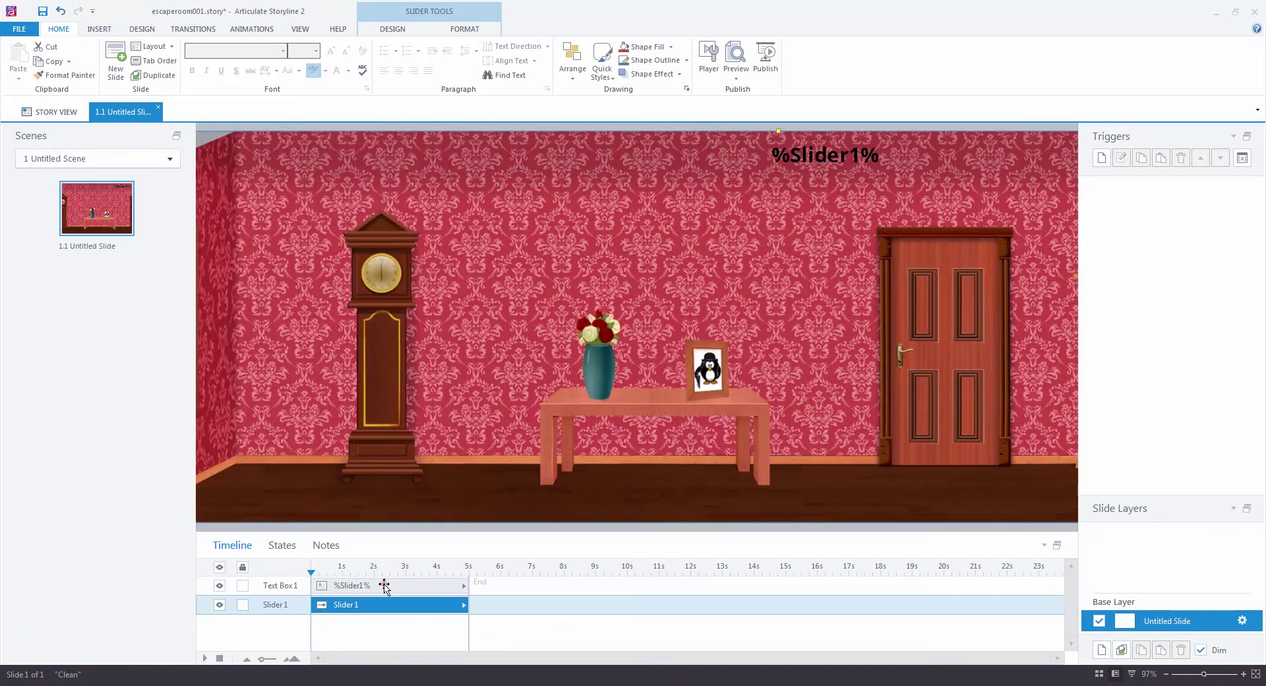
{"action": "left_click", "coordinate": [385, 585]}
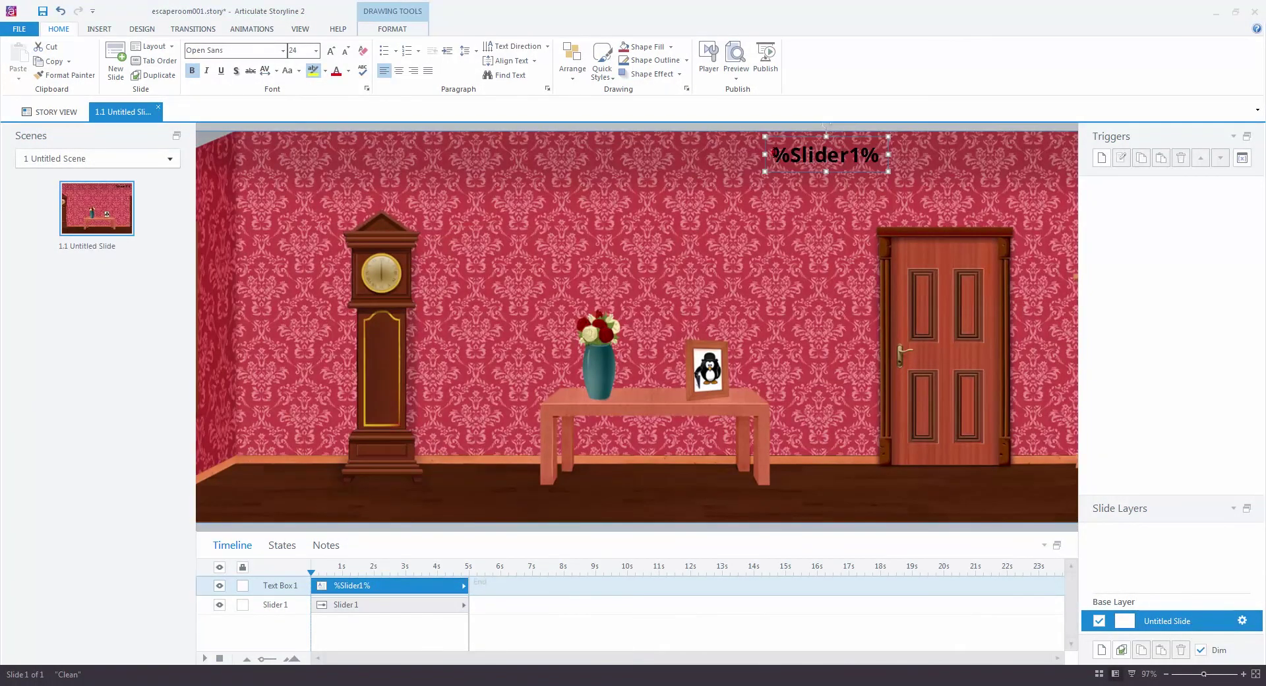
{"action": "key", "text": "Return"}
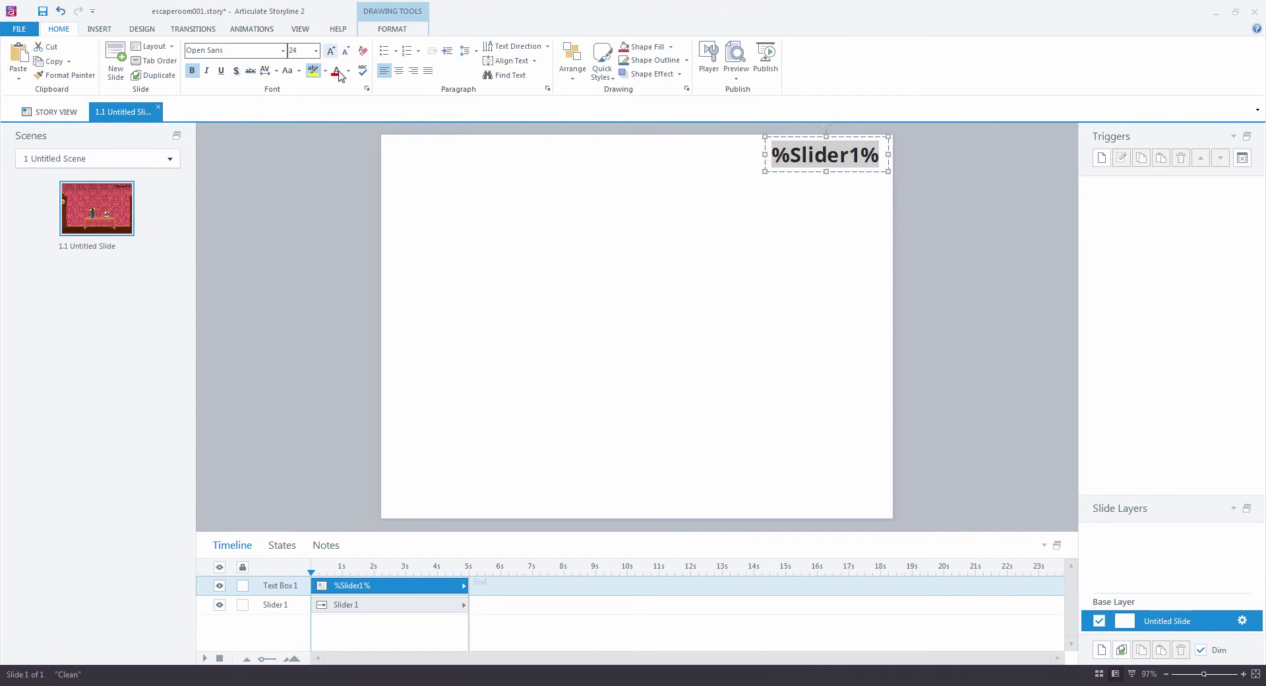
{"action": "left_click", "coordinate": [348, 71]}
{"action": "left_click", "coordinate": [334, 99]}
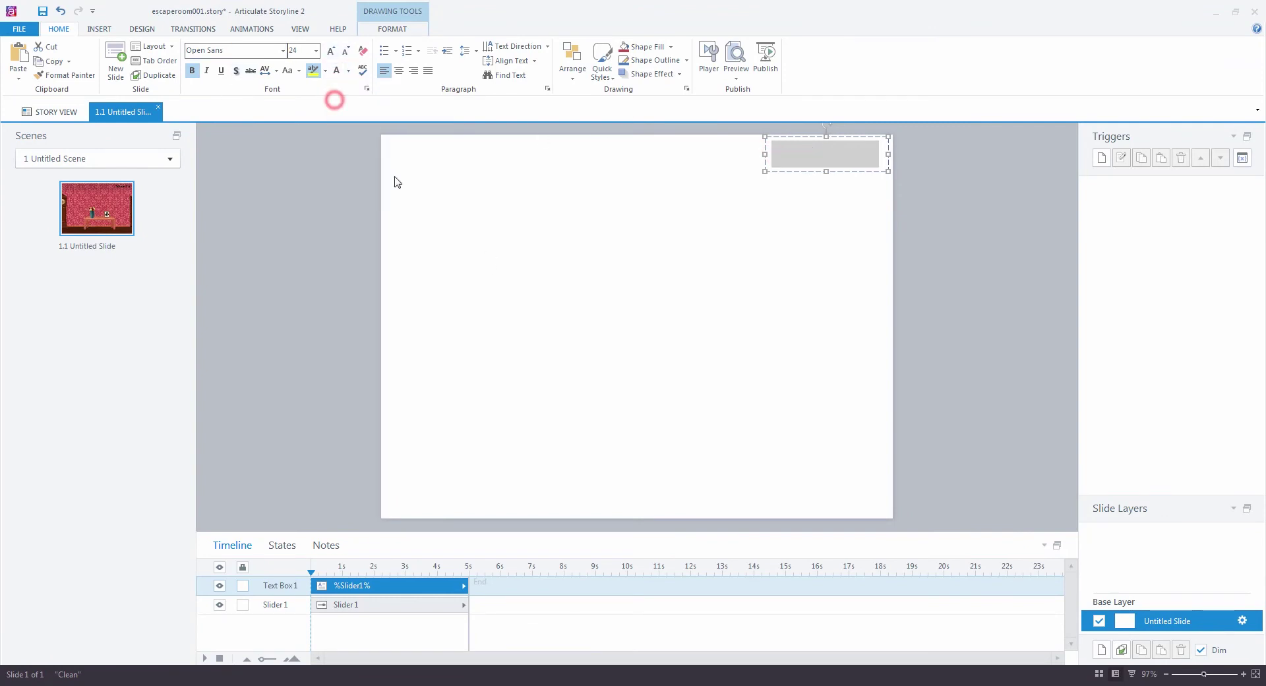
{"action": "left_click", "coordinate": [982, 286]}
{"action": "left_click_drag", "start_coordinate": [483, 525], "coordinate": [757, 538]}
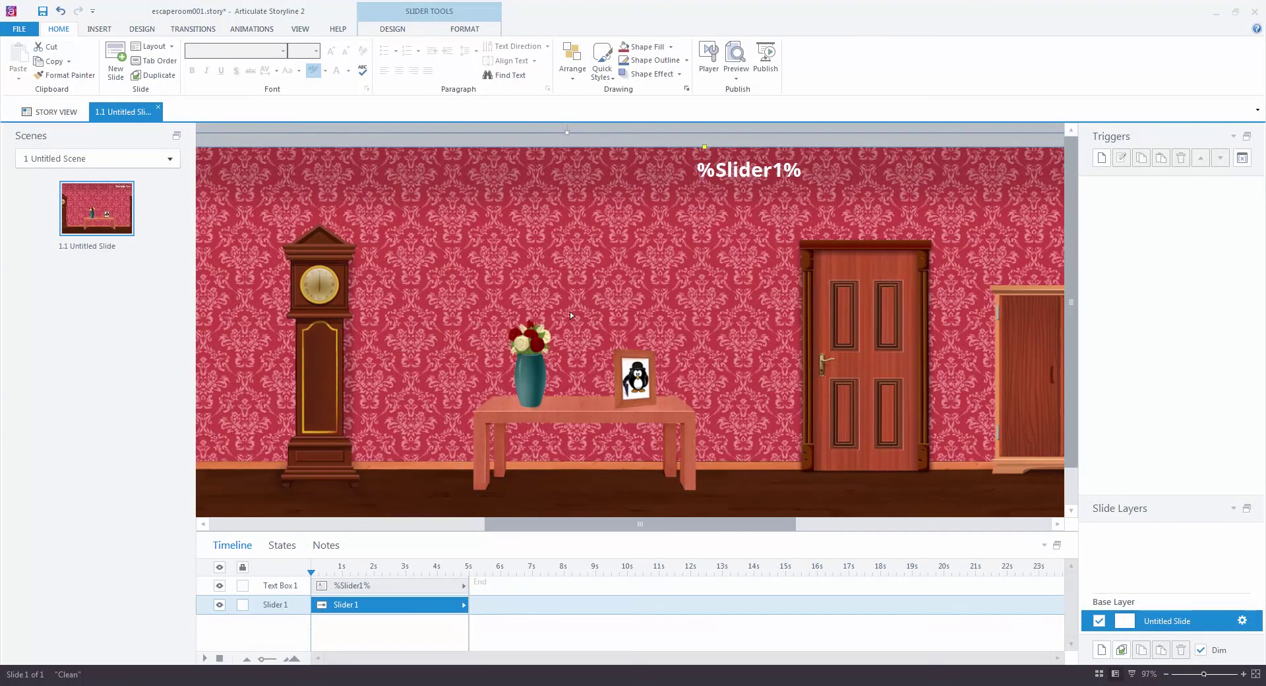
Preview this slide and drag the room left, then right, watching the readout change.
{"action": "left_click", "coordinate": [737, 78]}
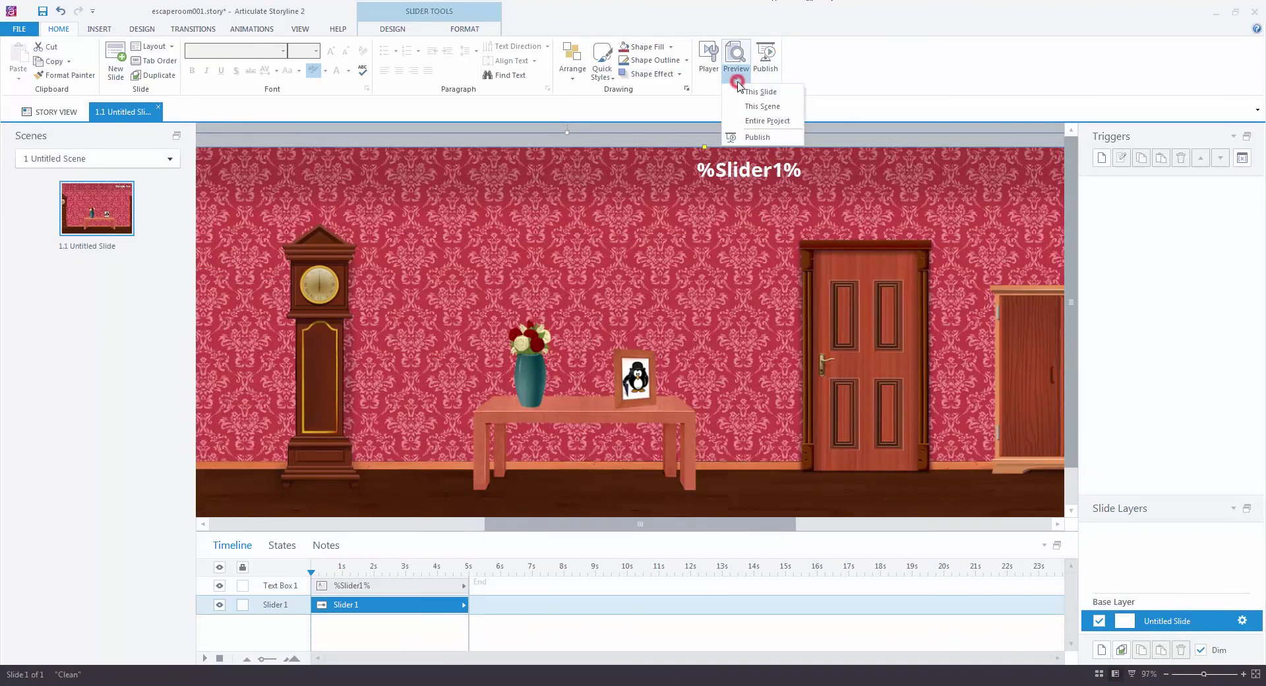
{"action": "left_click", "coordinate": [753, 96]}
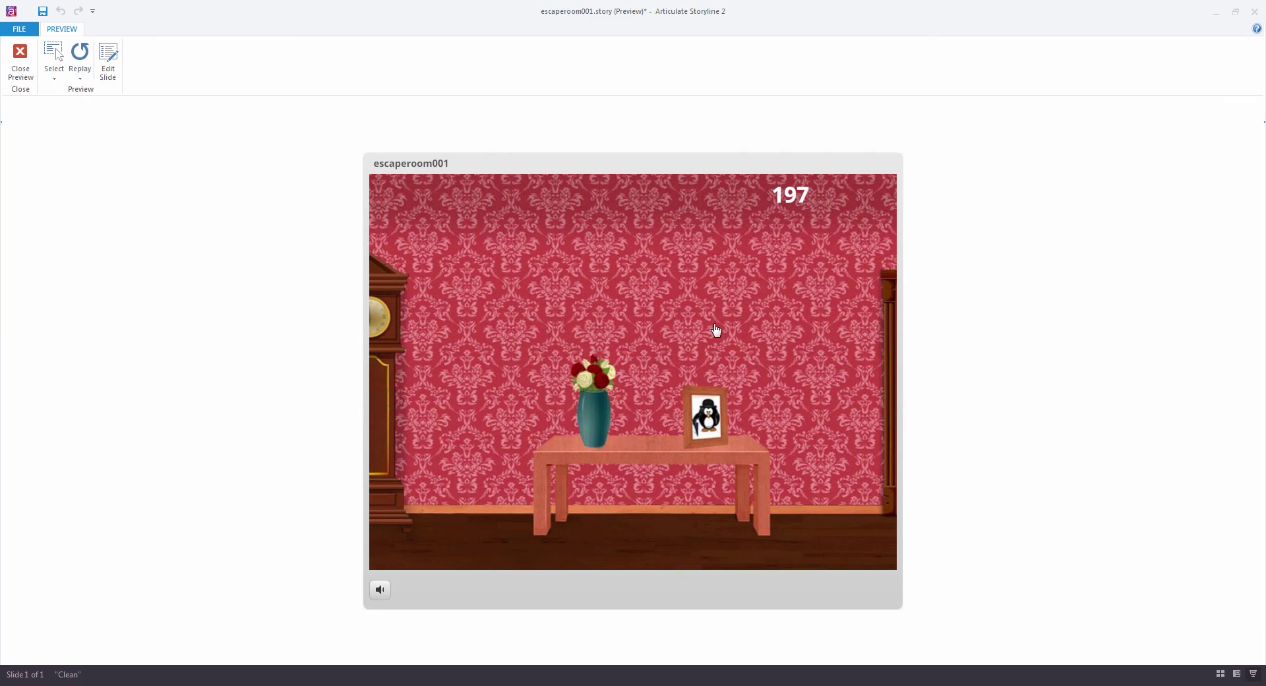
{"action": "mouse_move", "coordinate": [586, 349]}
{"action": "left_mouse_down"}
{"action": "mouse_move", "coordinate": [961, 357]}
{"action": "mouse_move", "coordinate": [129, 359]}
{"action": "left_mouse_up"}
{"action": "left_click_drag", "start_coordinate": [772, 274], "coordinate": [686, 302]}
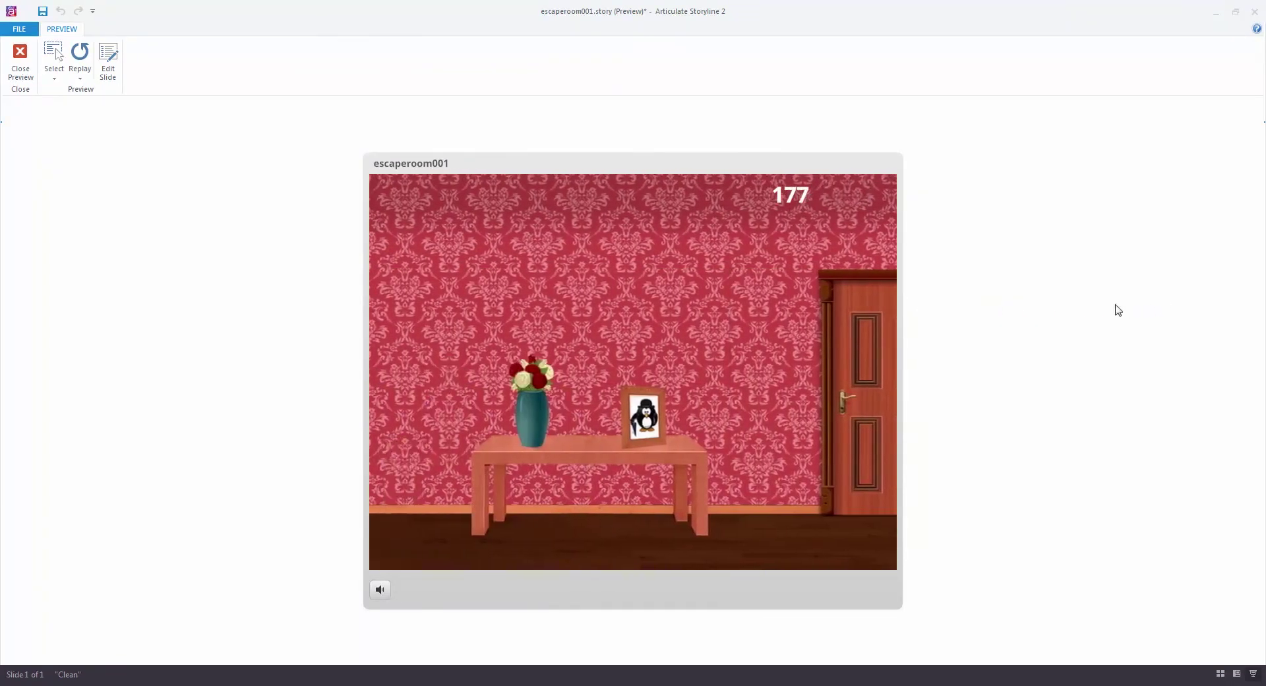